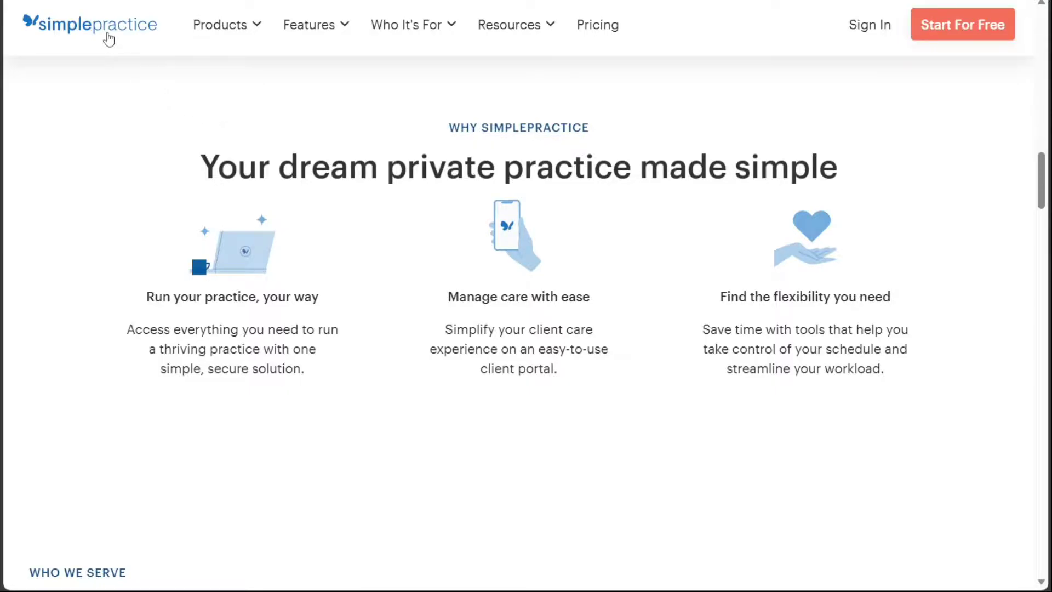
Step: Return to the top of the SimplePractice homepage and scroll through it
{"action": "key", "text": "Home"}
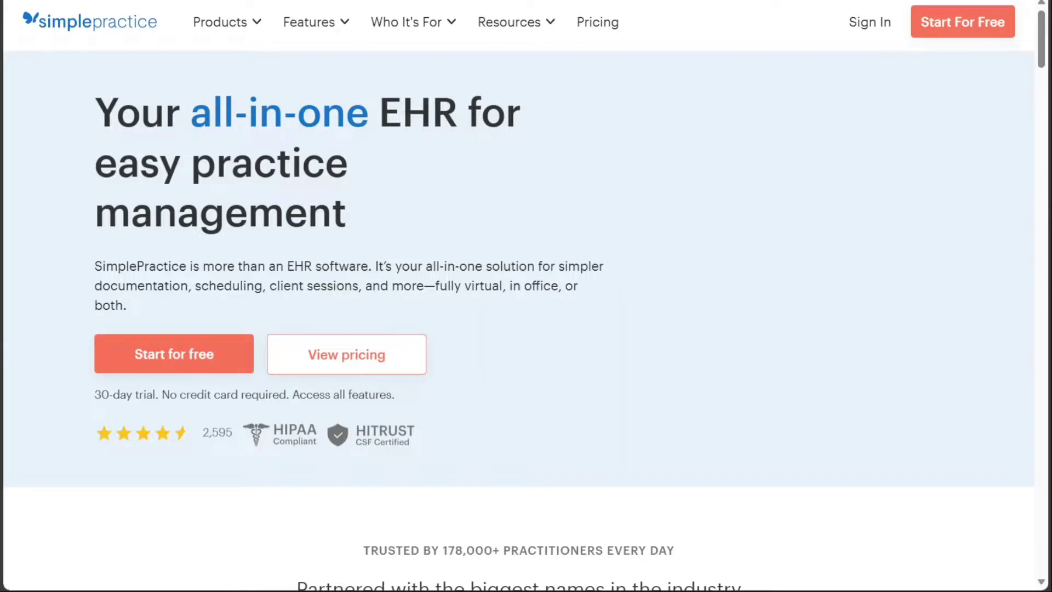
{"action": "scroll", "coordinate": [518, 296], "scroll_direction": "down", "scroll_amount": 7}
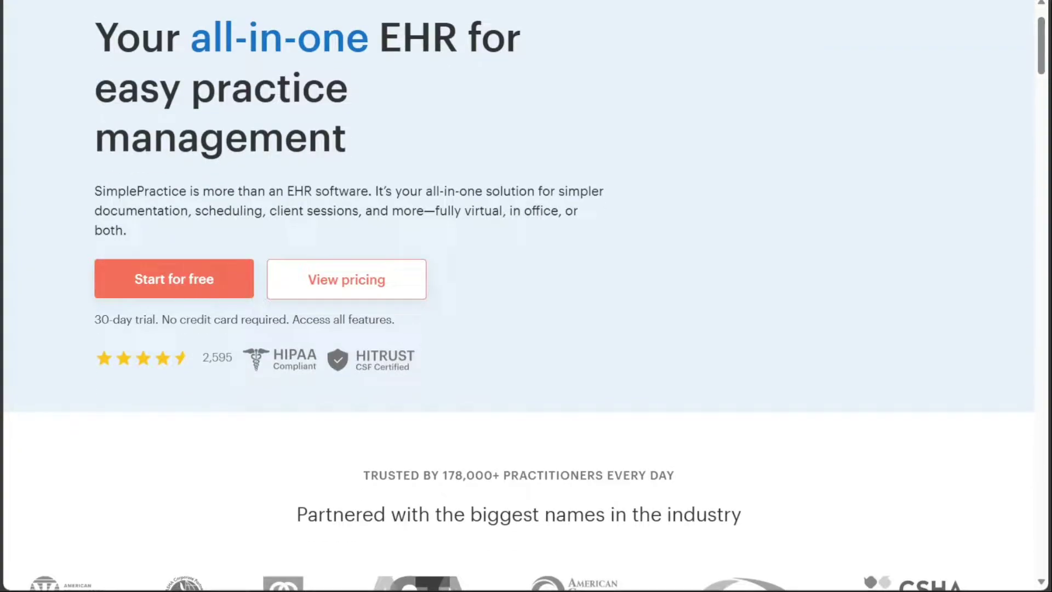
{"action": "scroll", "coordinate": [519, 296], "scroll_direction": "down", "scroll_amount": 3}
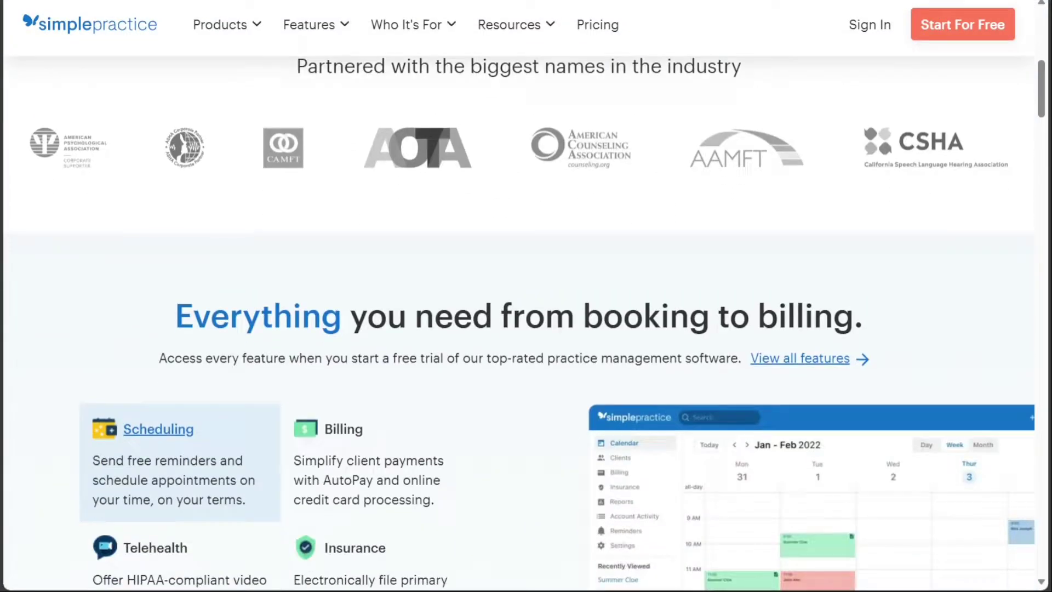
{"action": "scroll", "coordinate": [518, 296], "scroll_direction": "down", "scroll_amount": 4}
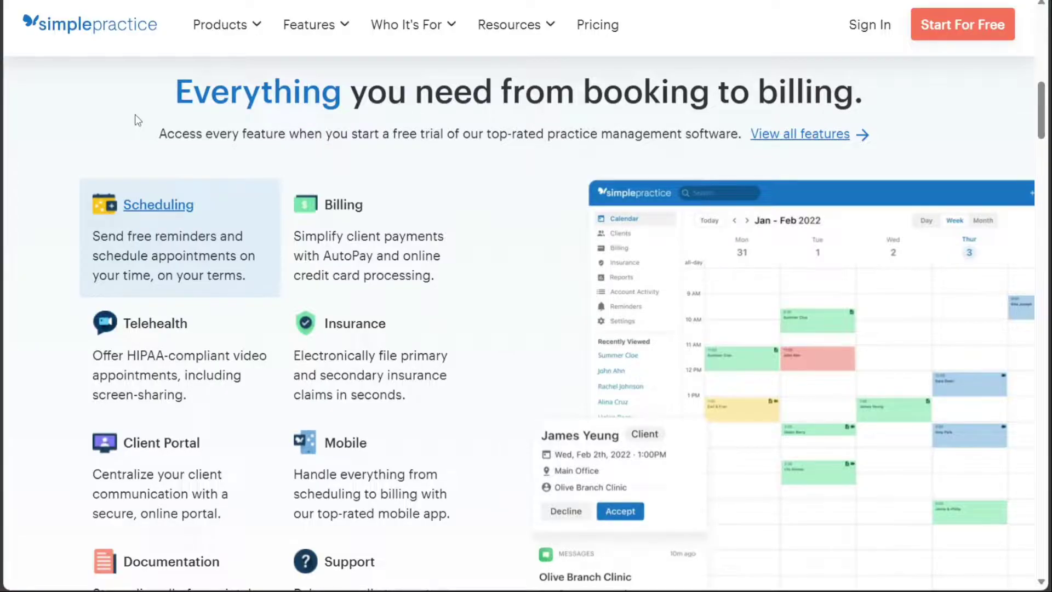
Step: Preview the Billing, Insurance and Scheduling features and review the free trial terms
{"action": "left_click", "coordinate": [238, 27]}
{"action": "left_click", "coordinate": [328, 227]}
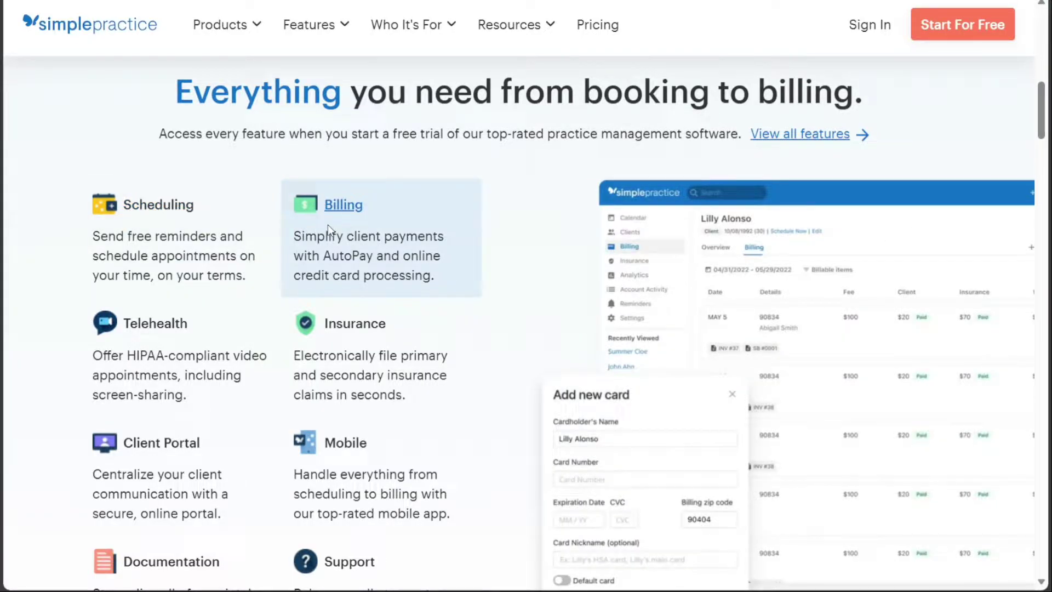
{"action": "left_click", "coordinate": [387, 347]}
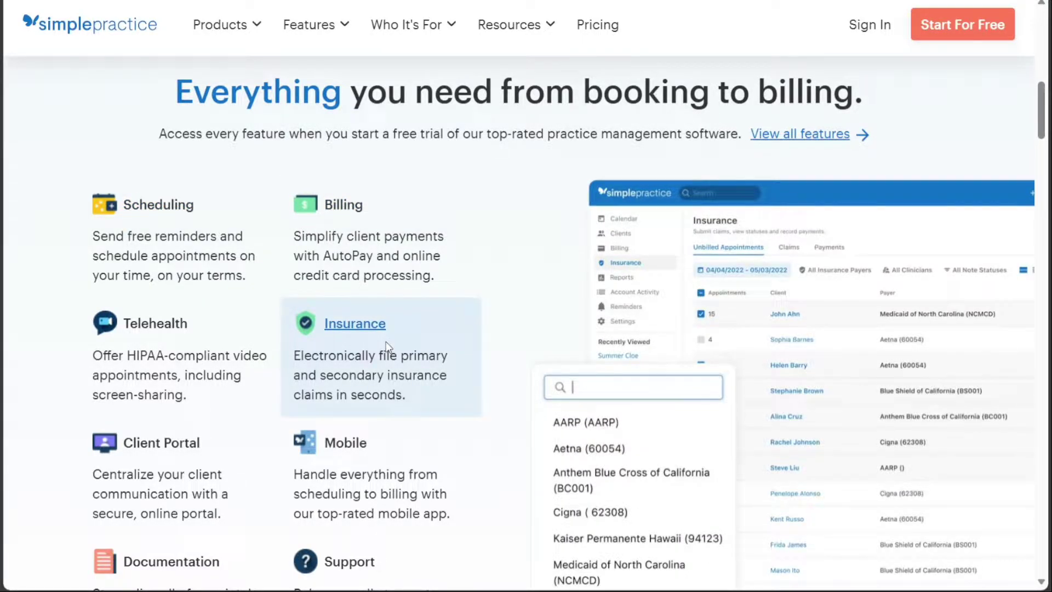
{"action": "left_click", "coordinate": [237, 205]}
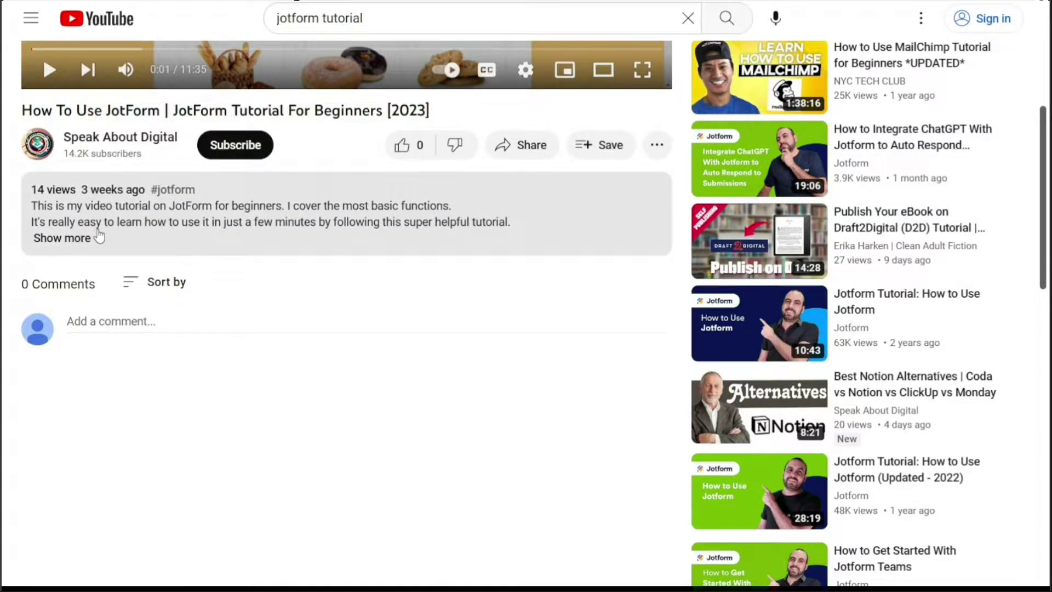
{"action": "left_click", "coordinate": [71, 239]}
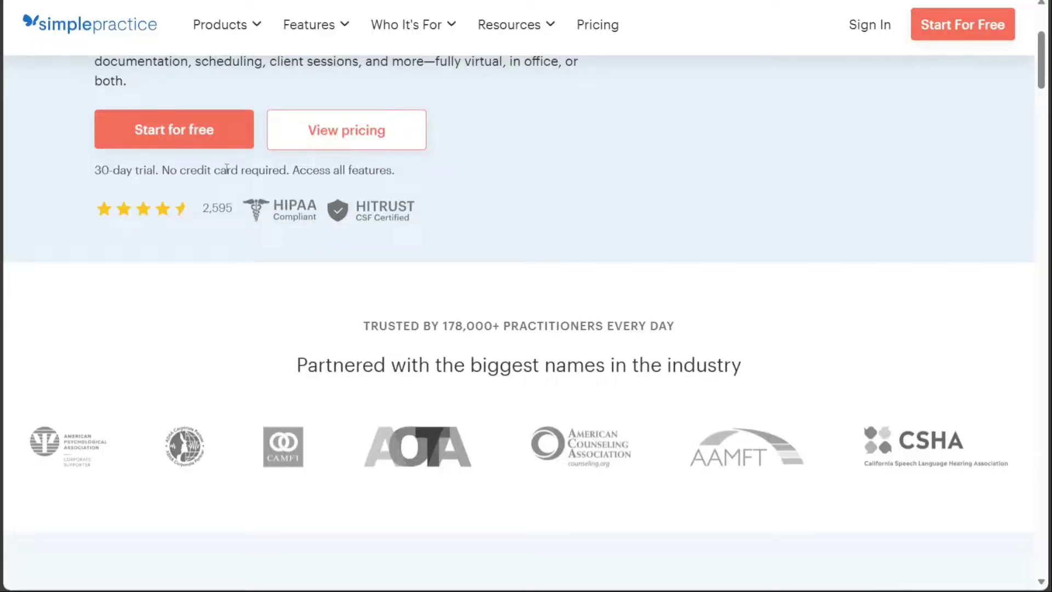
{"action": "left_click_drag", "start_coordinate": [97, 169], "coordinate": [414, 171]}
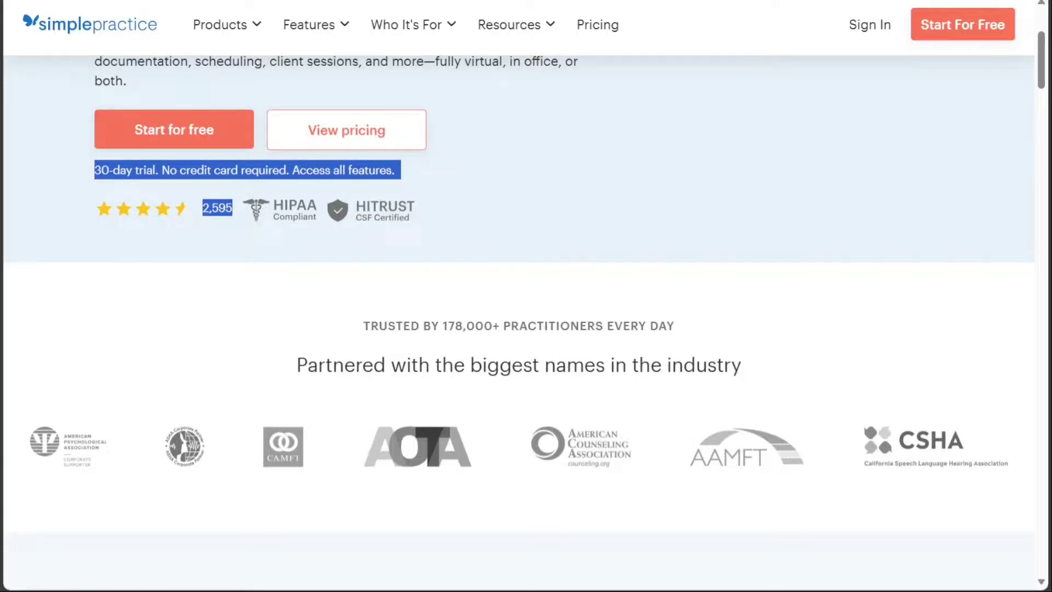
Step: Open the Get Started sign-up form, noting no credit card is required, and scroll down it
{"action": "left_click", "coordinate": [174, 129]}
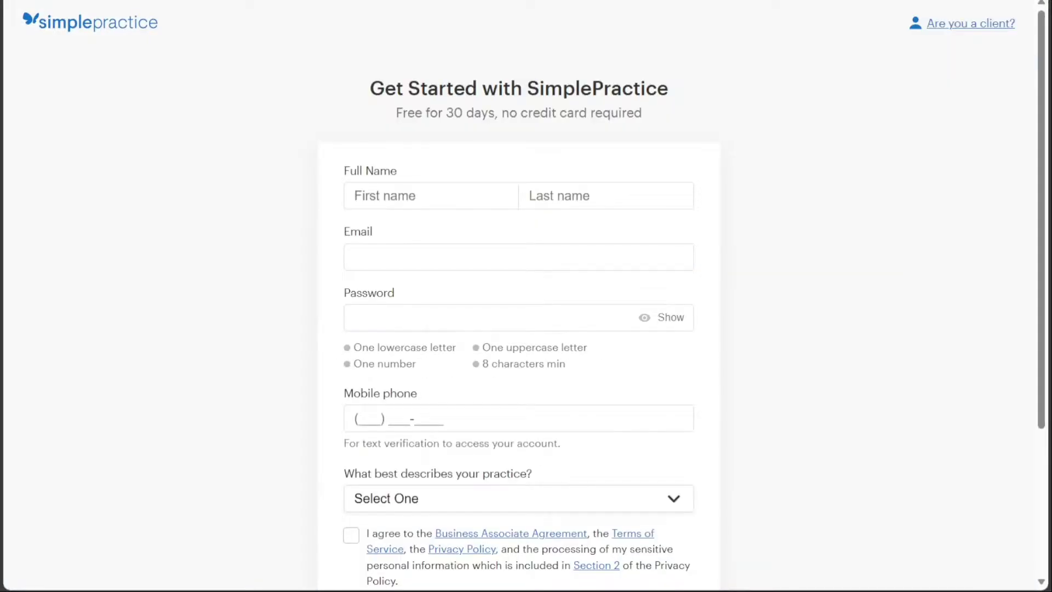
{"action": "left_click_drag", "start_coordinate": [651, 114], "coordinate": [448, 130]}
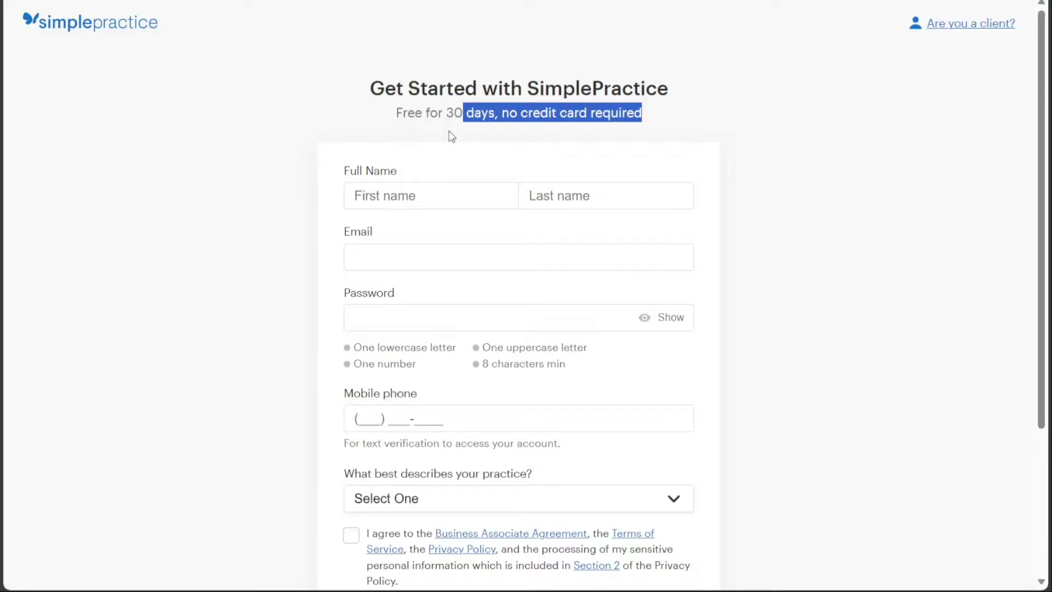
{"action": "left_click", "coordinate": [775, 143]}
{"action": "scroll", "coordinate": [775, 143], "scroll_direction": "down", "scroll_amount": 2}
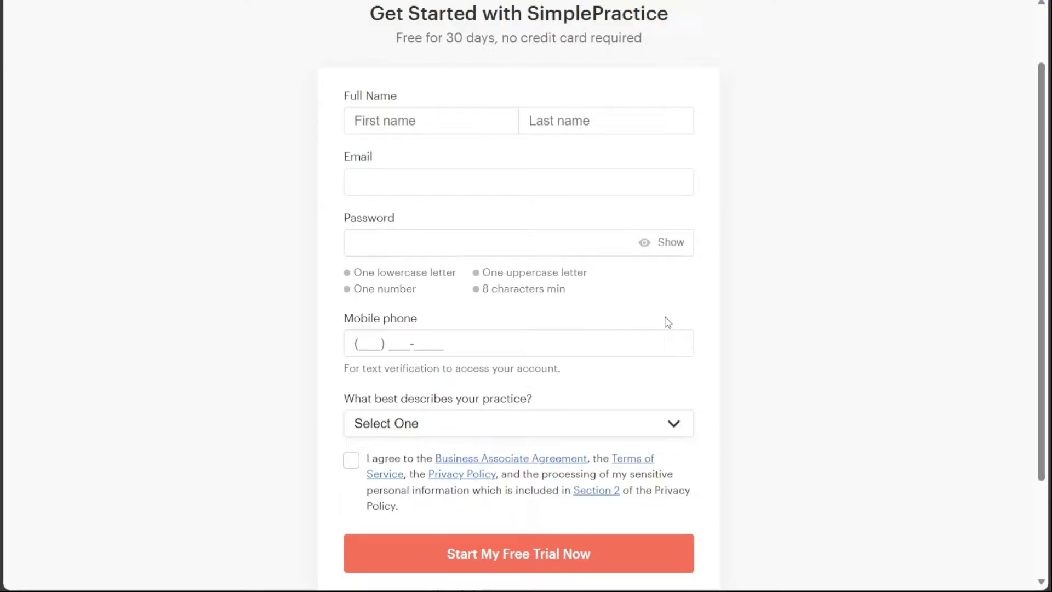
Step: Leave the practice type unanswered and agree to the terms and privacy policy
{"action": "left_click", "coordinate": [536, 426]}
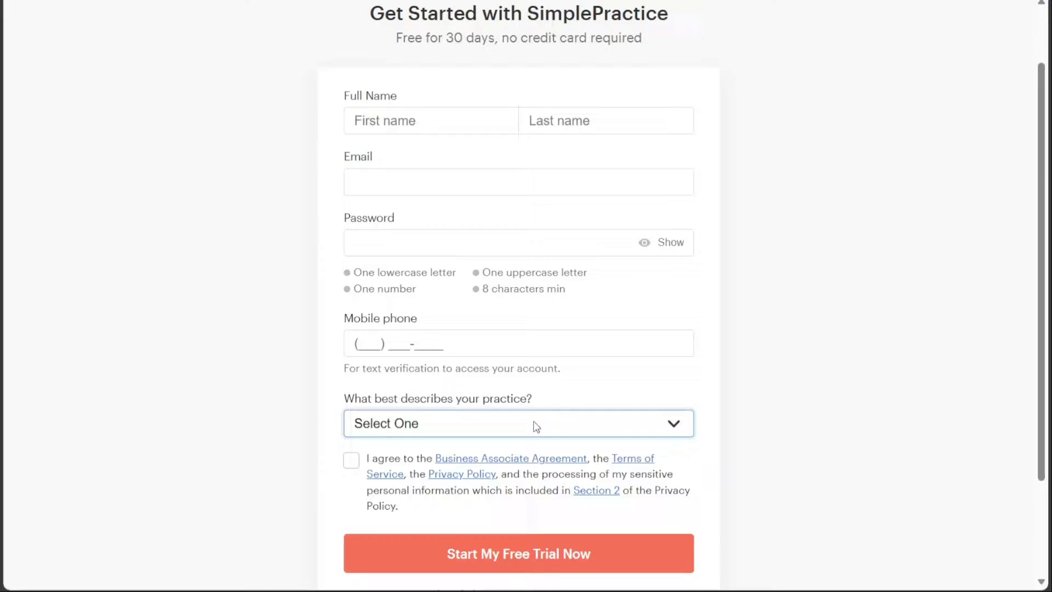
{"action": "left_click", "coordinate": [778, 444]}
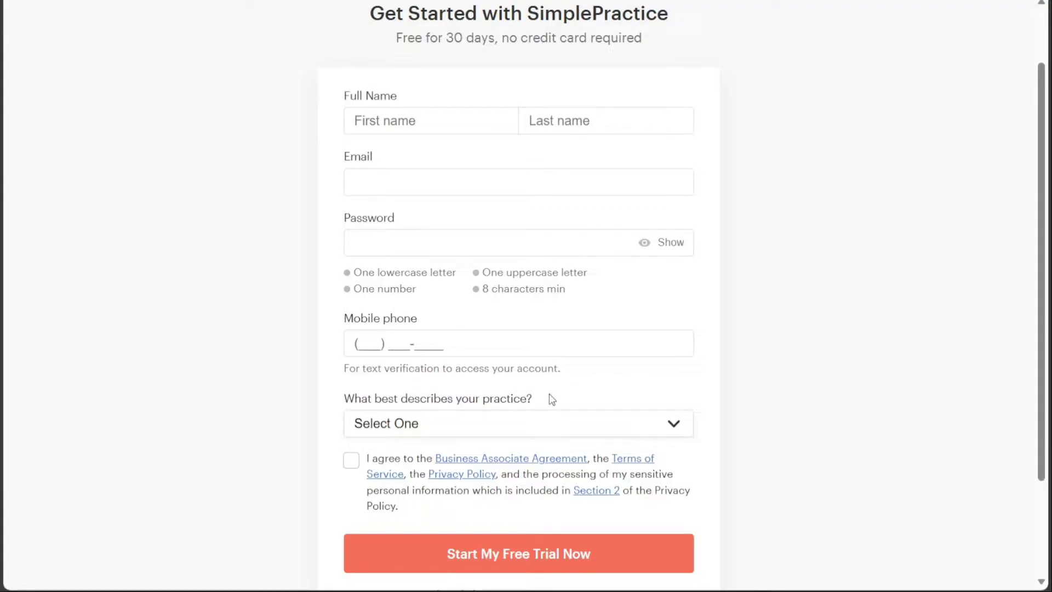
{"action": "left_click", "coordinate": [351, 465]}
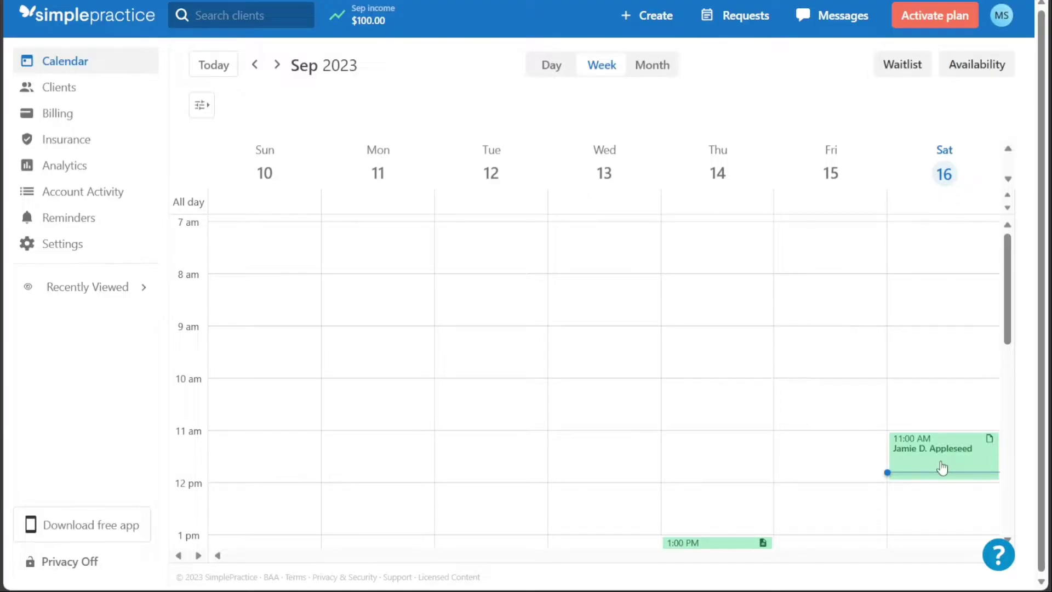
Step: Try moving the Saturday appointment to Friday, then view the whole of September 2023
{"action": "mouse_move", "coordinate": [932, 457]}
{"action": "left_mouse_down"}
{"action": "mouse_move", "coordinate": [864, 462]}
{"action": "mouse_move", "coordinate": [916, 469]}
{"action": "left_mouse_up"}
{"action": "mouse_move", "coordinate": [1007, 307]}
{"action": "left_mouse_down"}
{"action": "mouse_move", "coordinate": [995, 390]}
{"action": "mouse_move", "coordinate": [1003, 303]}
{"action": "left_mouse_up"}
{"action": "left_click", "coordinate": [637, 75]}
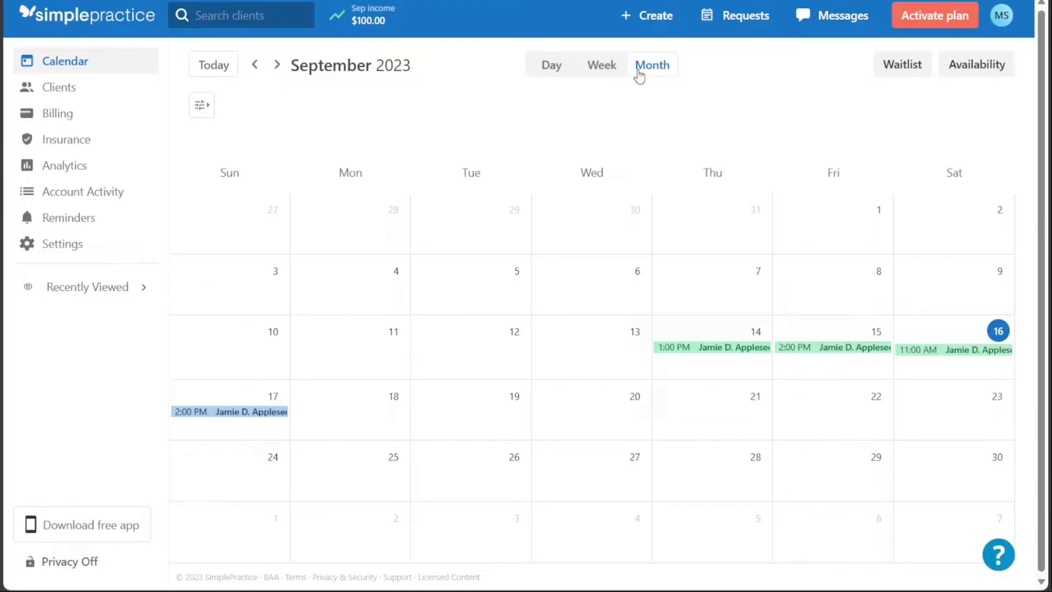
Step: Open the Clients list and show the Manage actions for the single adult client
{"action": "left_click", "coordinate": [93, 85]}
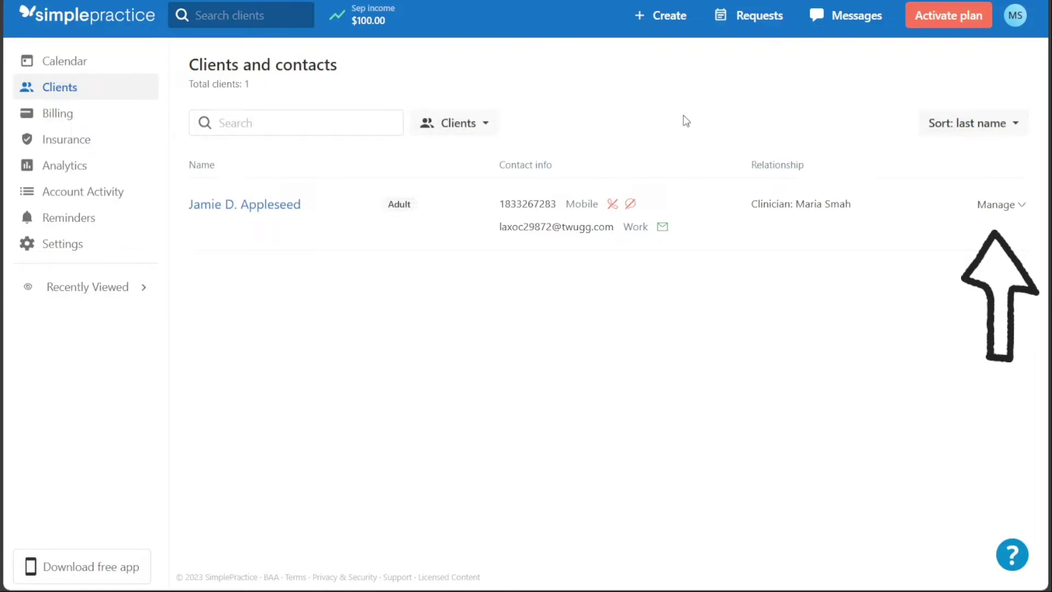
{"action": "left_click", "coordinate": [1002, 206]}
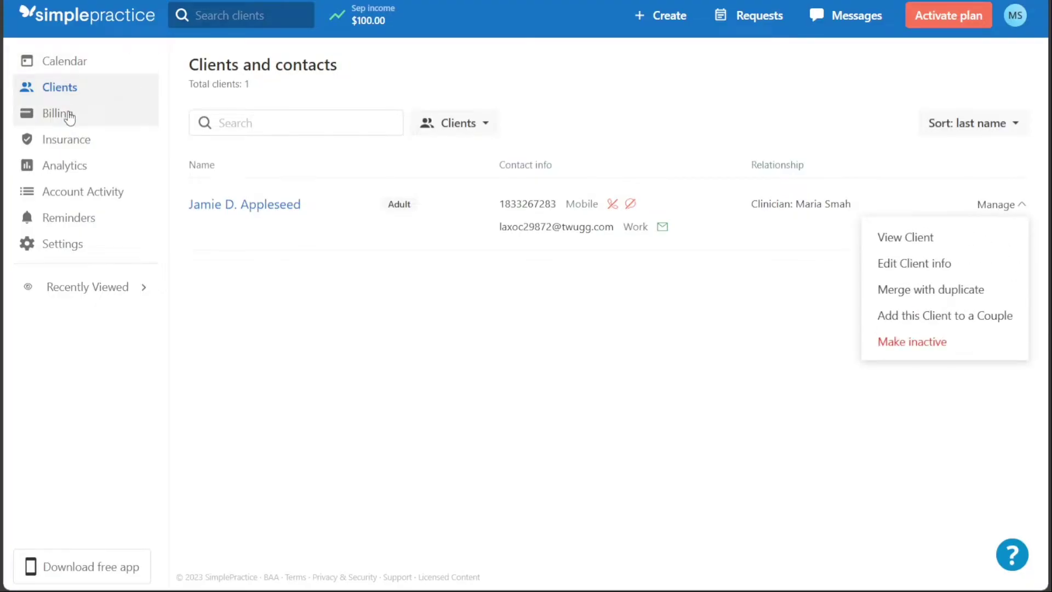
Step: Look at the Billing overview and Billing documents, then go to the Insurance page
{"action": "left_click", "coordinate": [68, 115]}
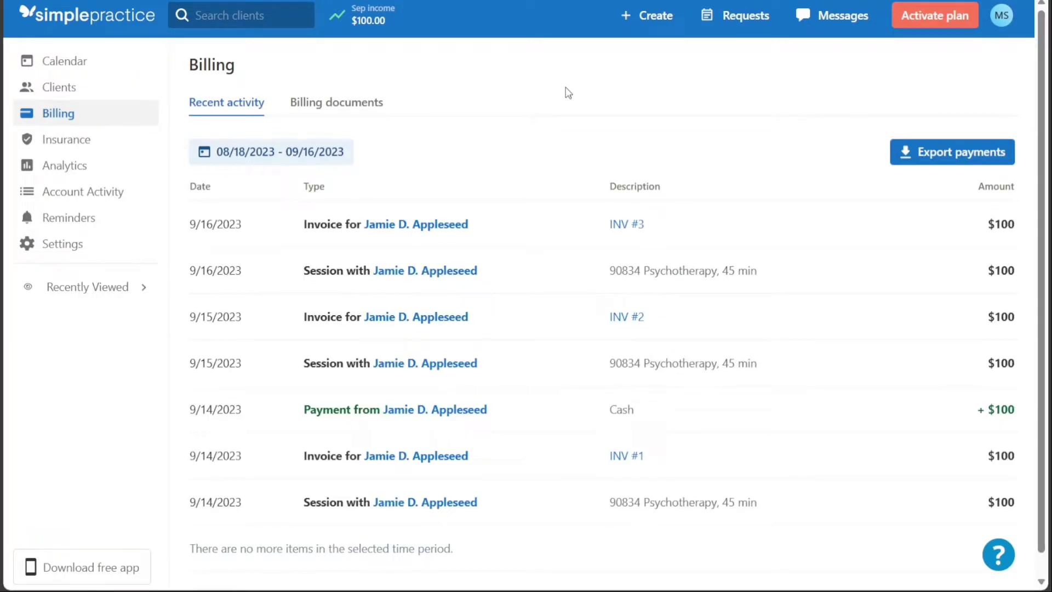
{"action": "left_click", "coordinate": [326, 104]}
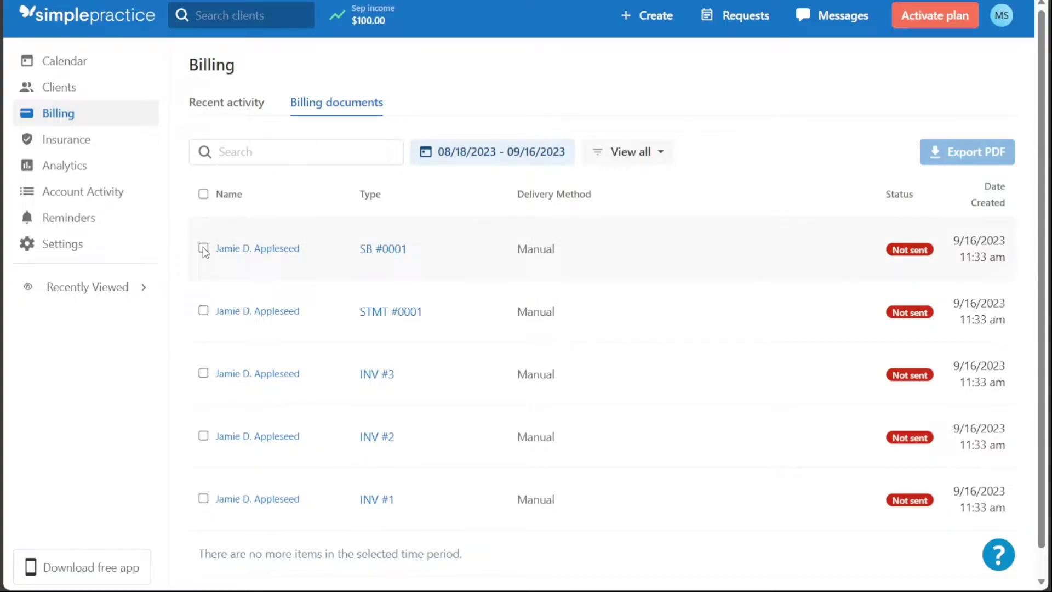
{"action": "left_click", "coordinate": [96, 153]}
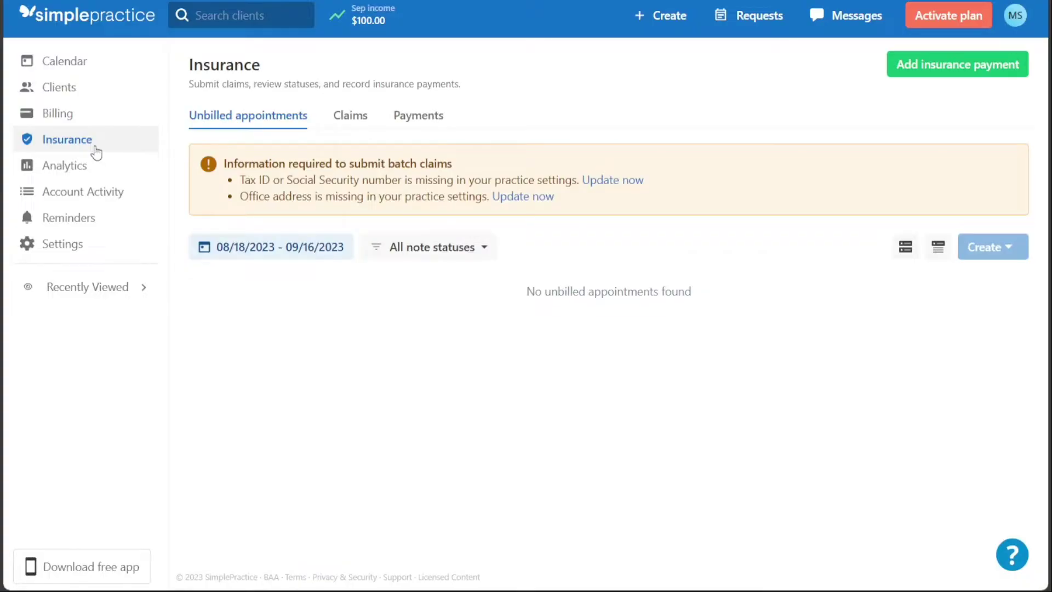
Step: Check insurance Payments, then return to Unbilled appointments for 08/18/2023–09/16/2023
{"action": "left_click", "coordinate": [418, 117]}
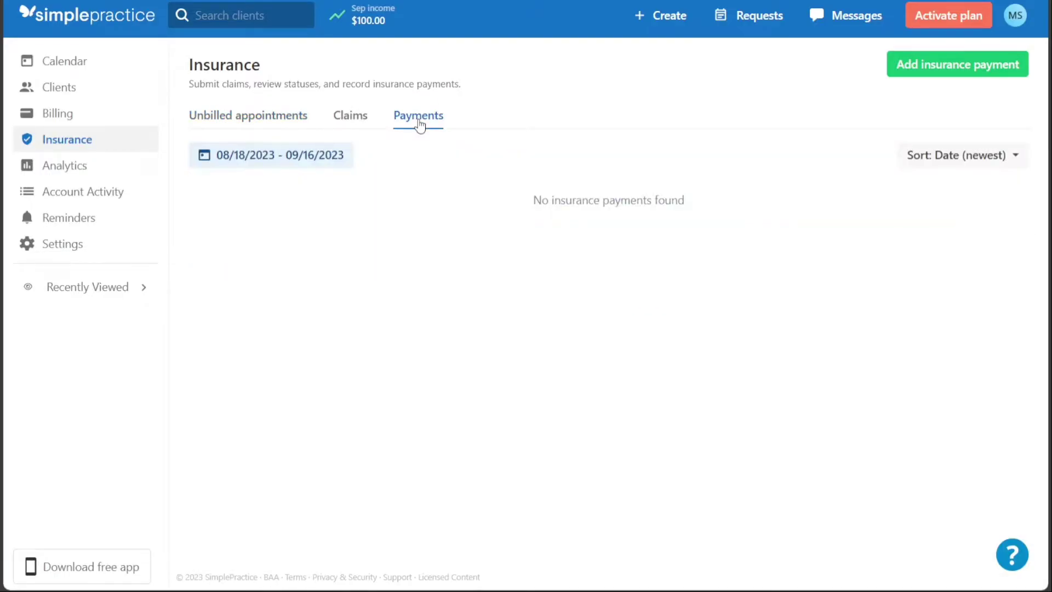
{"action": "left_click", "coordinate": [305, 123]}
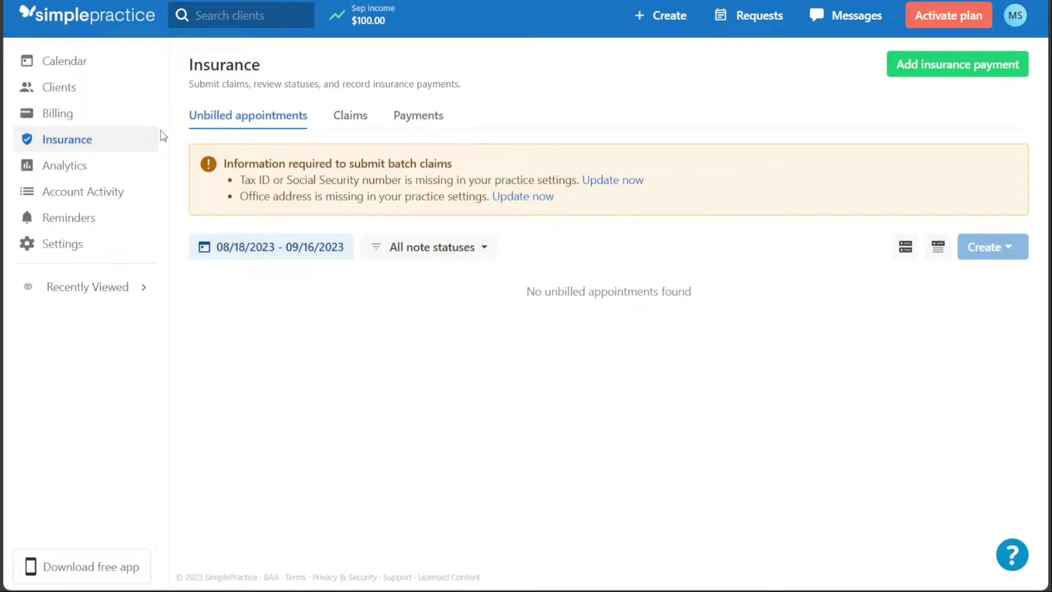
Step: Scroll the Analytics dashboard, then open Reports with Income, Billing, Clients and Insurance categories
{"action": "left_click", "coordinate": [110, 171]}
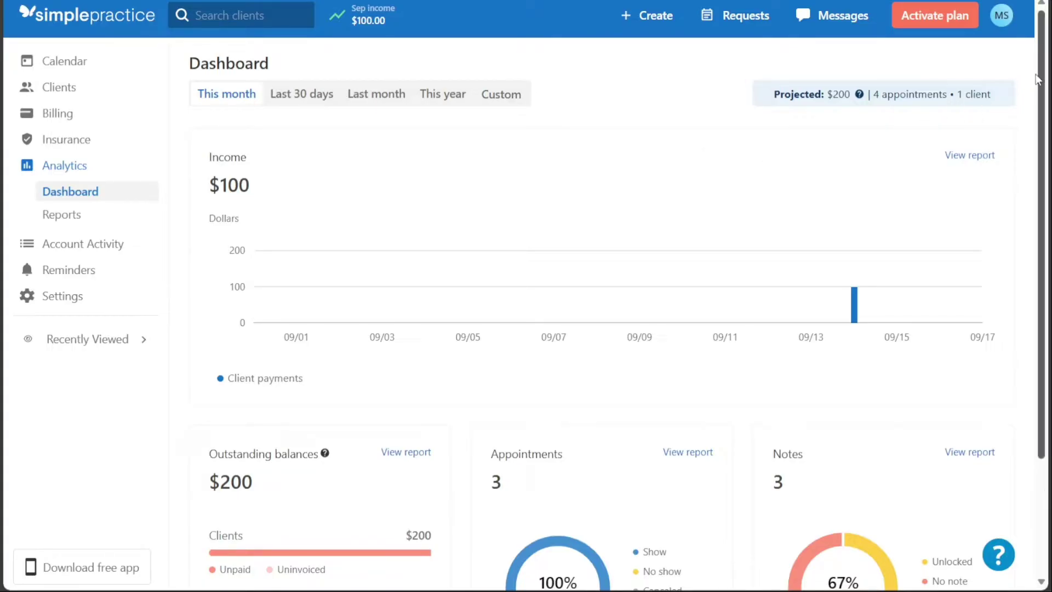
{"action": "mouse_move", "coordinate": [1039, 79]}
{"action": "left_mouse_down"}
{"action": "mouse_move", "coordinate": [1029, 211]}
{"action": "mouse_move", "coordinate": [1041, 77]}
{"action": "left_mouse_up"}
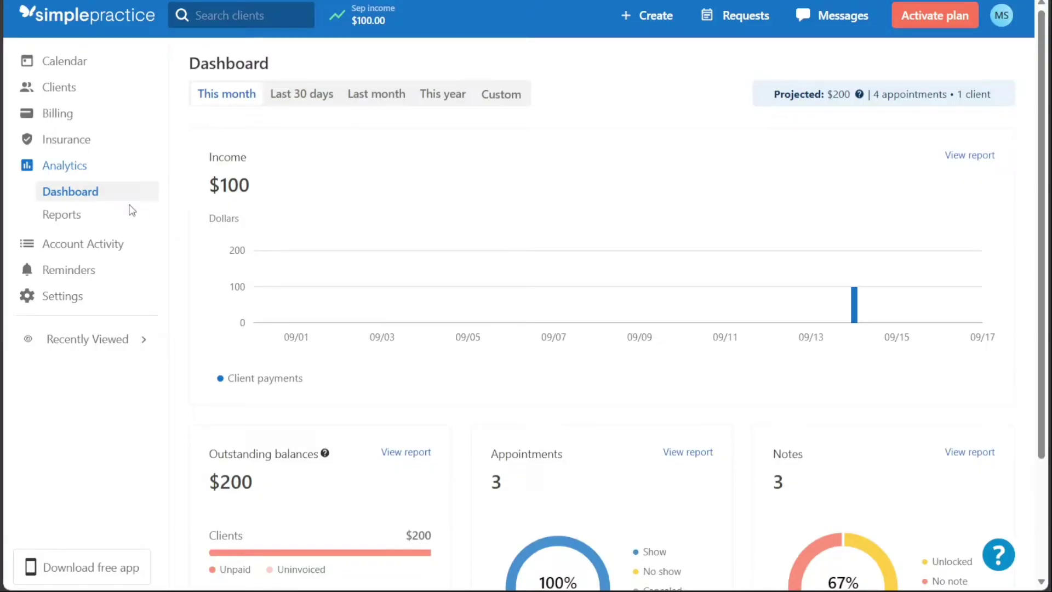
{"action": "left_click", "coordinate": [110, 216]}
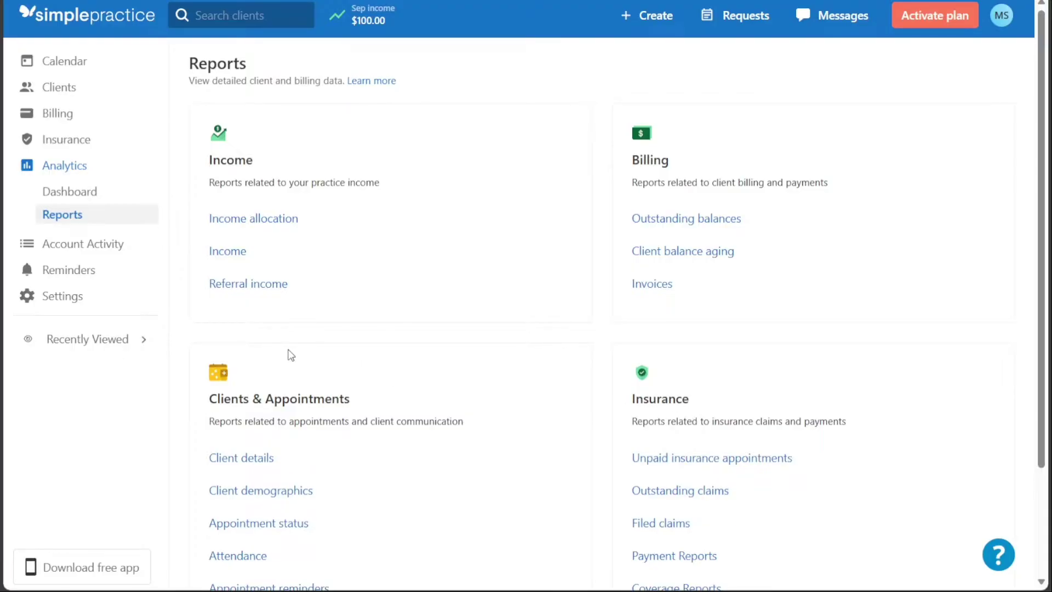
Step: Browse the Account Activity history and Reminders, ending on the practice Settings overview
{"action": "left_click", "coordinate": [137, 245]}
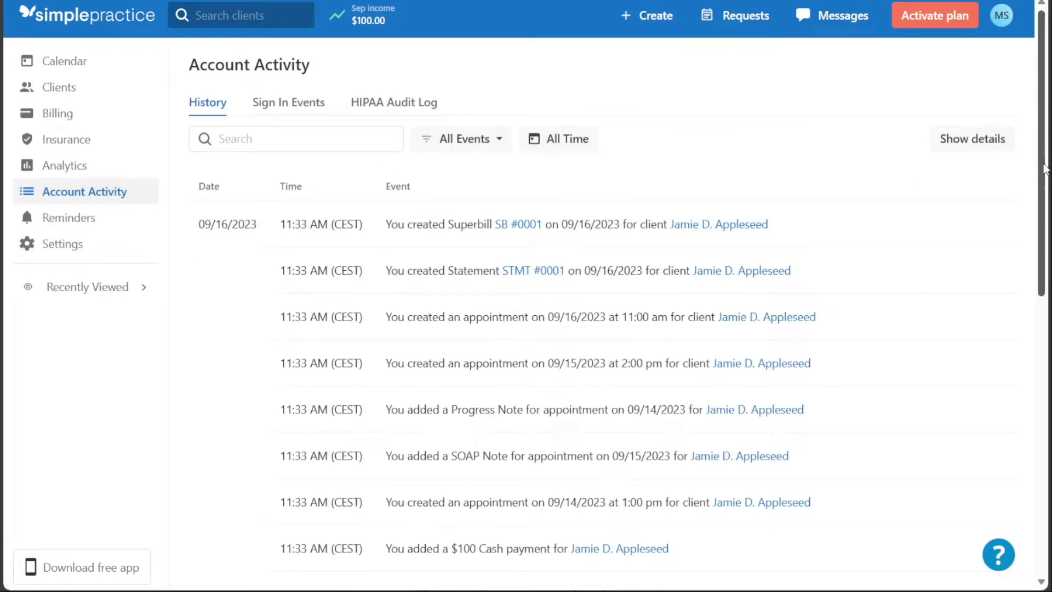
{"action": "mouse_move", "coordinate": [1044, 171]}
{"action": "left_mouse_down"}
{"action": "mouse_move", "coordinate": [1043, 183]}
{"action": "mouse_move", "coordinate": [1044, 172]}
{"action": "left_mouse_up"}
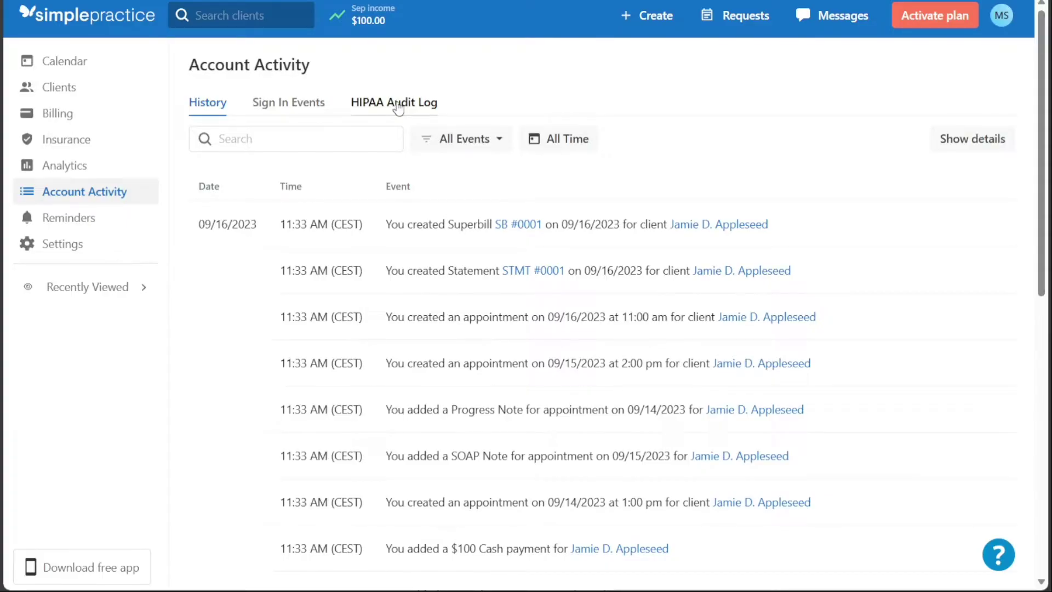
{"action": "left_click", "coordinate": [78, 225]}
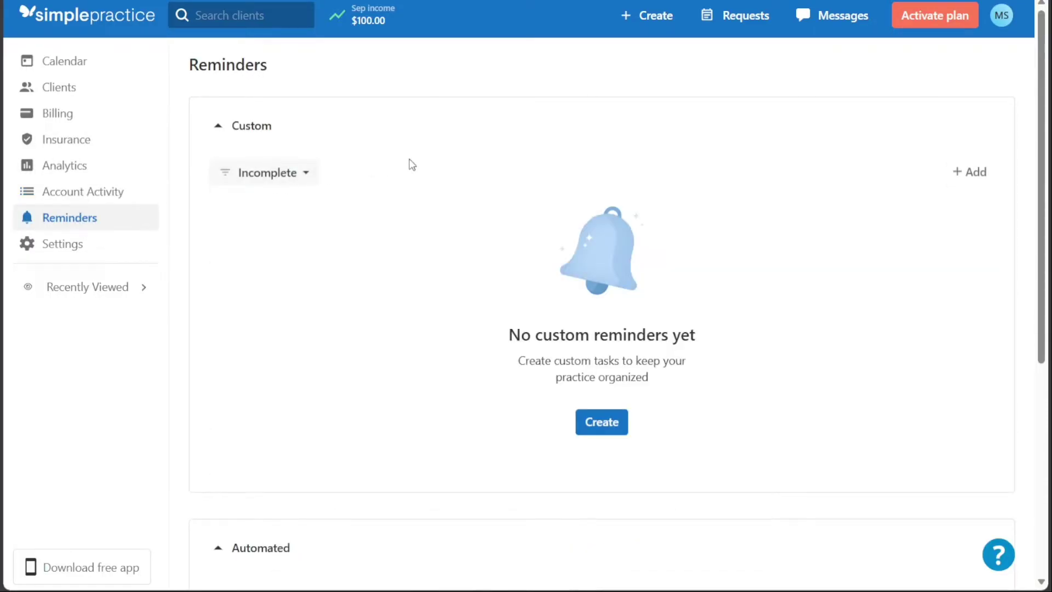
{"action": "scroll", "coordinate": [1037, 163], "scroll_direction": "down", "scroll_amount": 1}
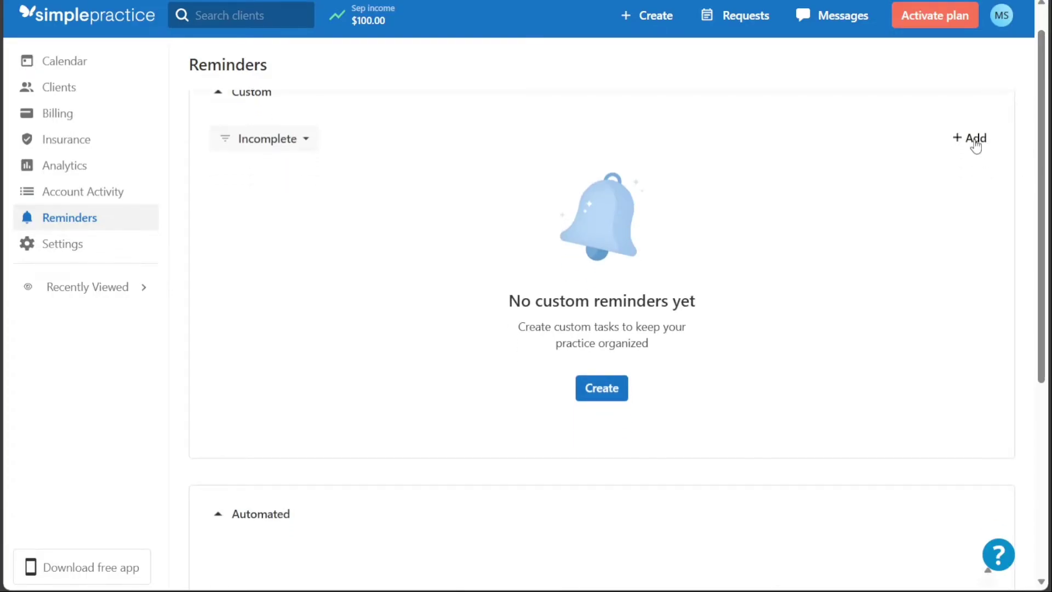
{"action": "left_click_drag", "start_coordinate": [1041, 189], "coordinate": [1043, 405]}
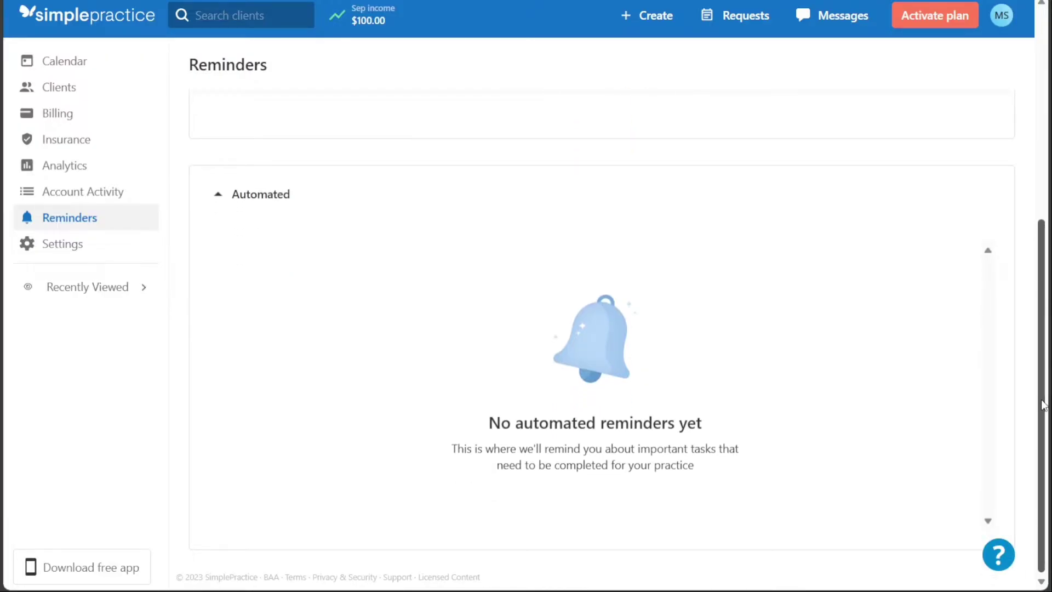
{"action": "left_click", "coordinate": [53, 241]}
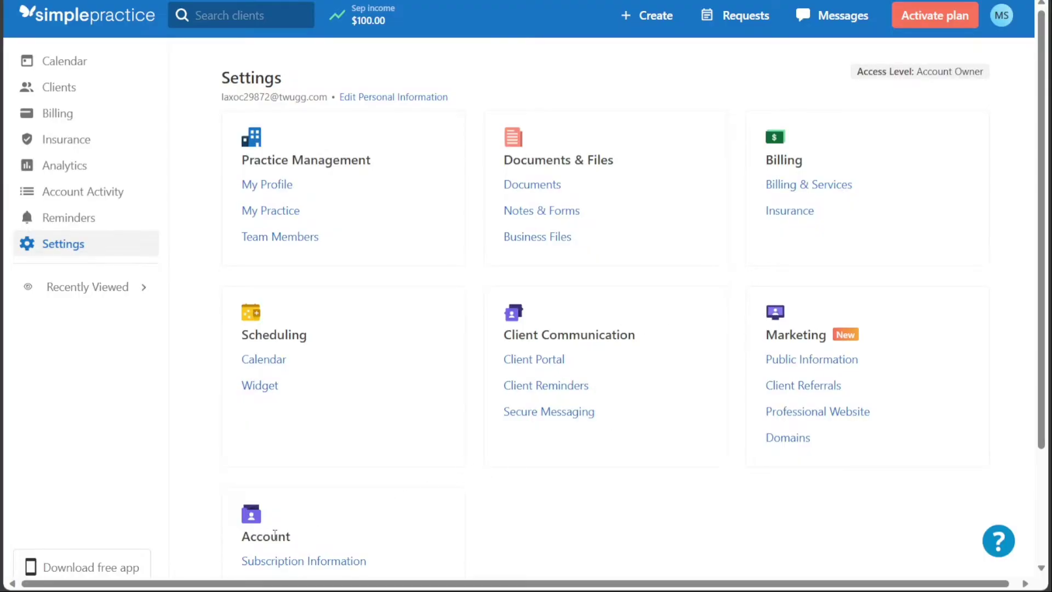
{"action": "scroll", "coordinate": [535, 497], "scroll_direction": "down", "scroll_amount": 3}
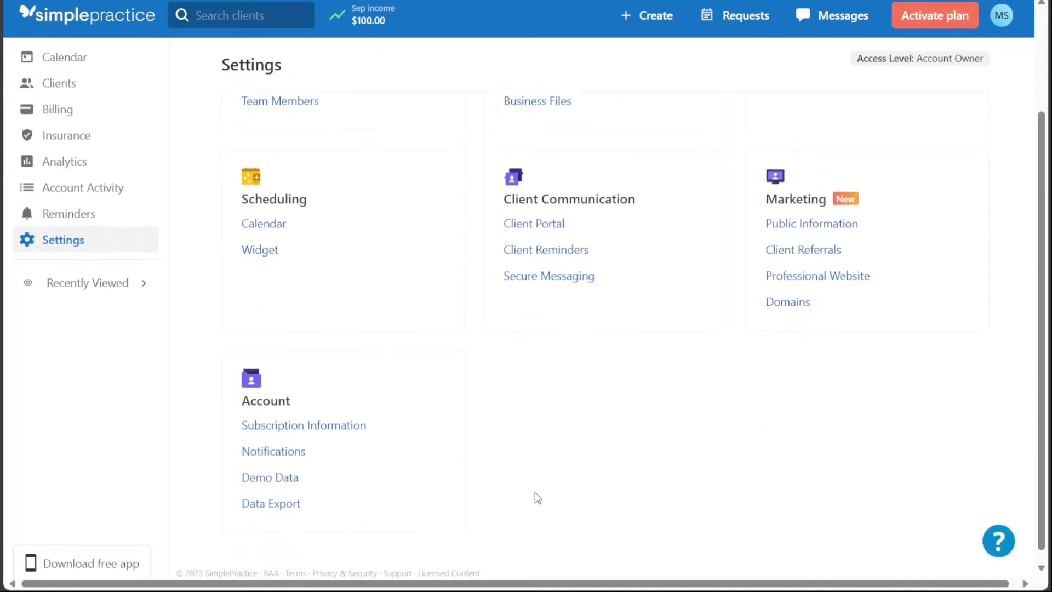
{"action": "scroll", "coordinate": [537, 497], "scroll_direction": "up", "scroll_amount": 3}
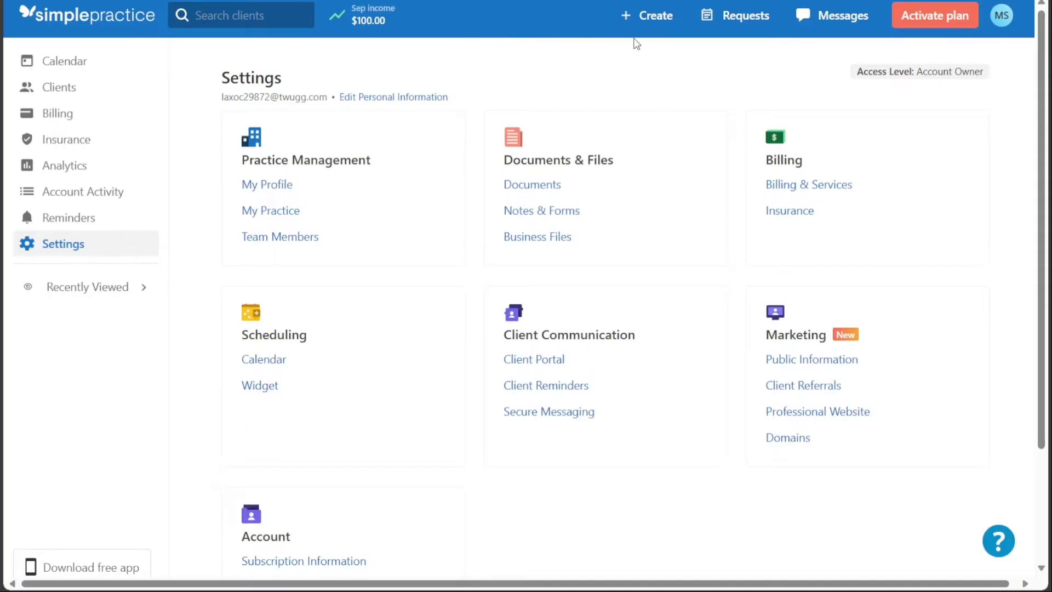
Step: Open the Create dropdown and dismiss it without choosing any option
{"action": "left_click", "coordinate": [651, 21]}
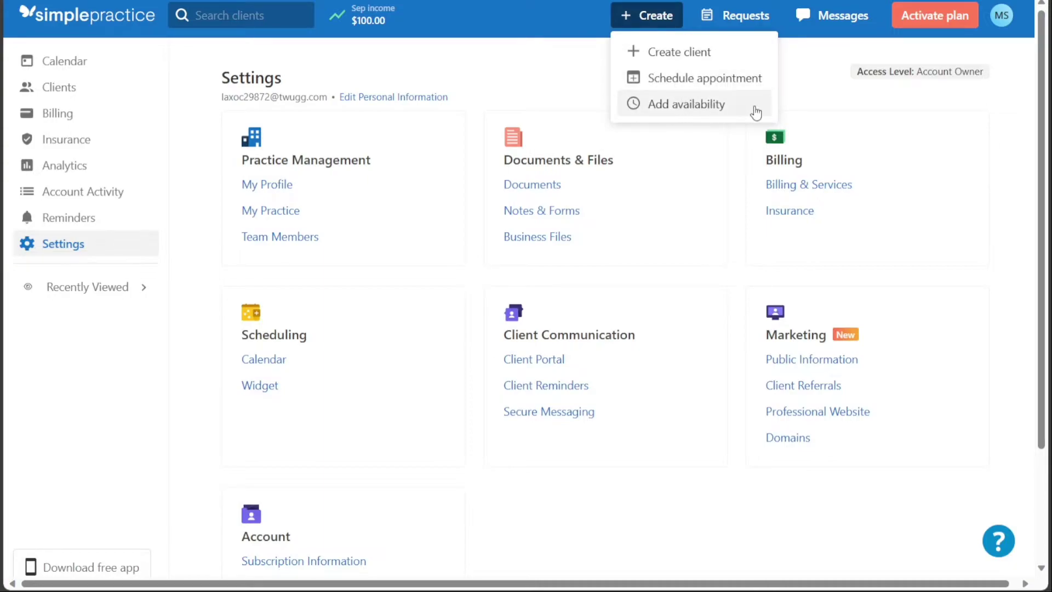
{"action": "left_click", "coordinate": [814, 72]}
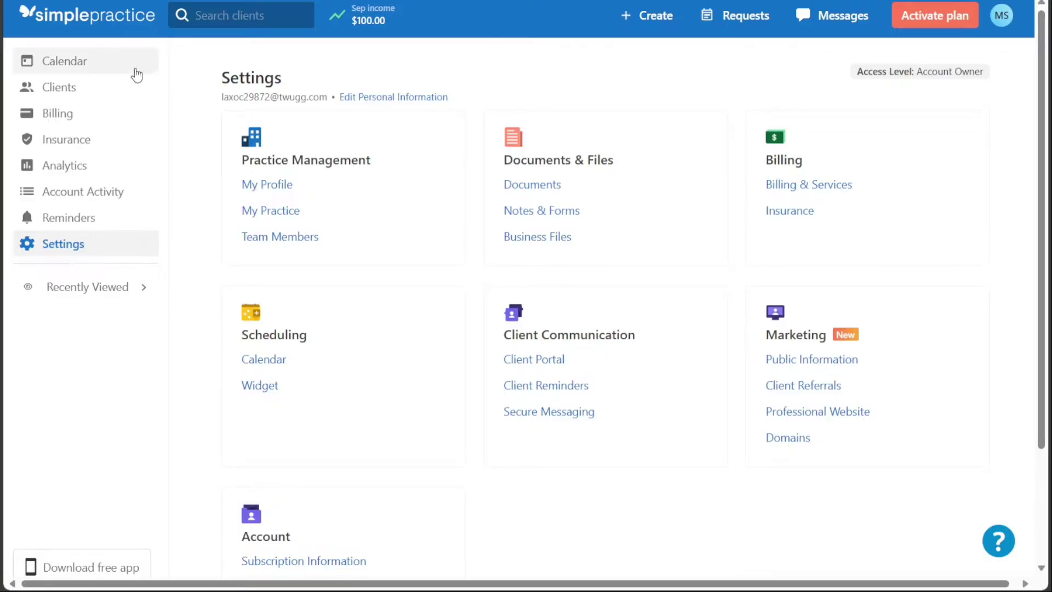
Step: From the calendar month view, begin a new appointment via Create > Schedule appointment
{"action": "left_click", "coordinate": [108, 70]}
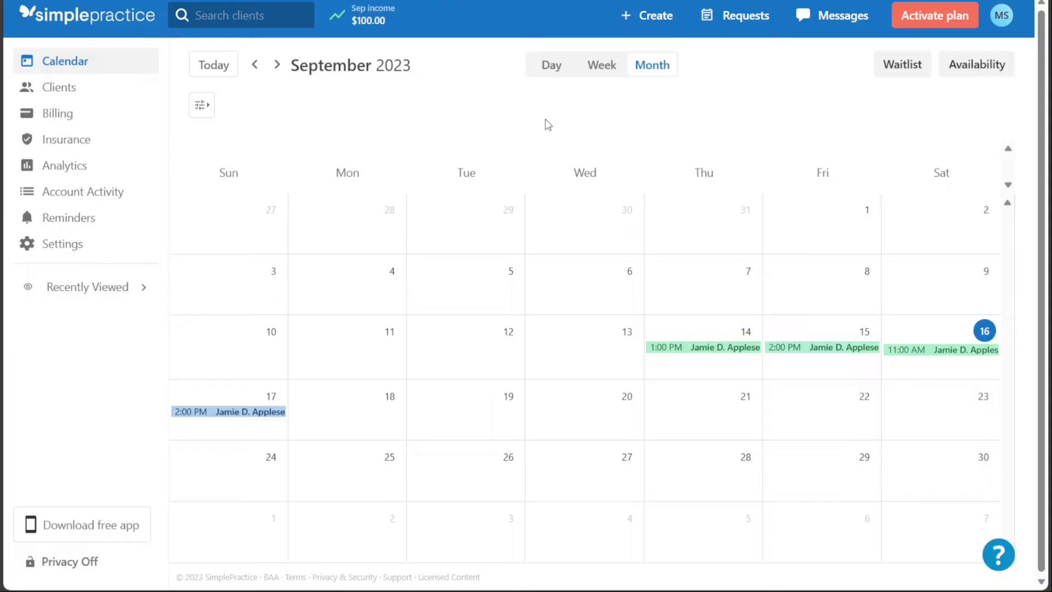
{"action": "left_click", "coordinate": [655, 23]}
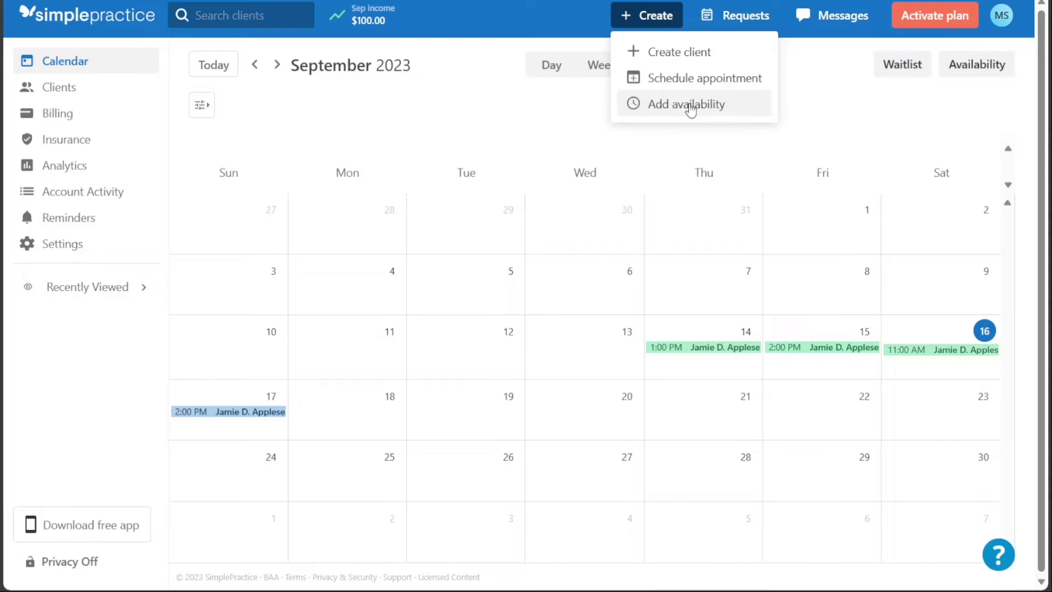
{"action": "left_click", "coordinate": [691, 78]}
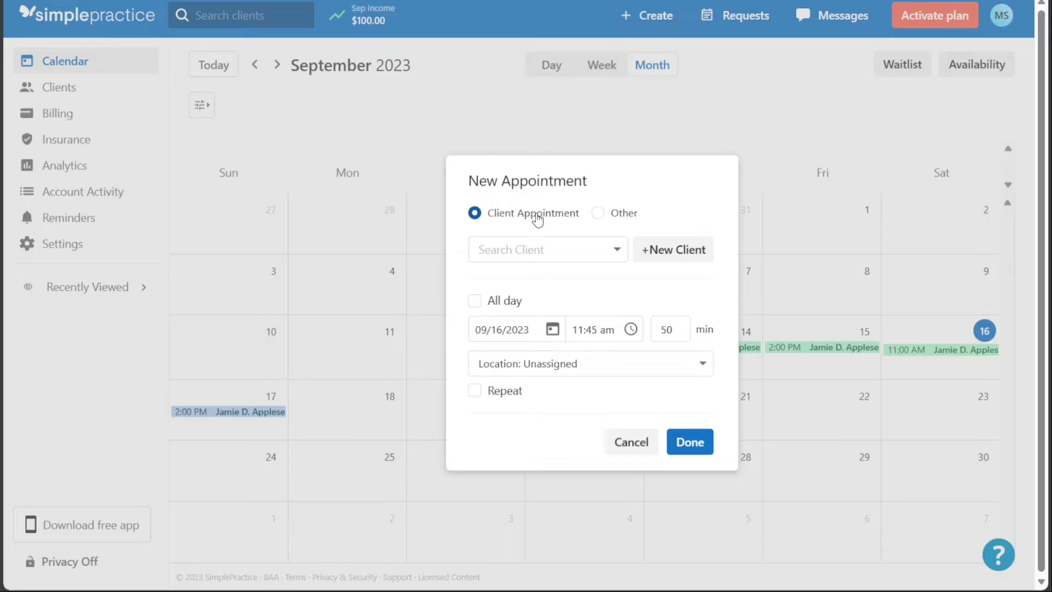
Step: Switch the appointment to Other and back to Client Appointment, then open the client list
{"action": "left_click", "coordinate": [599, 216]}
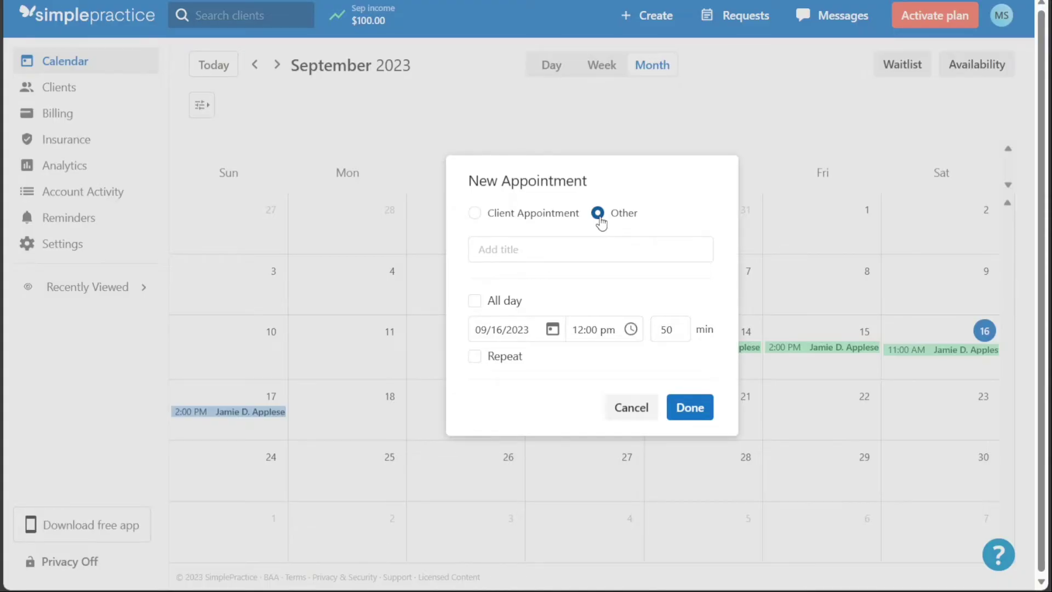
{"action": "left_click", "coordinate": [501, 219]}
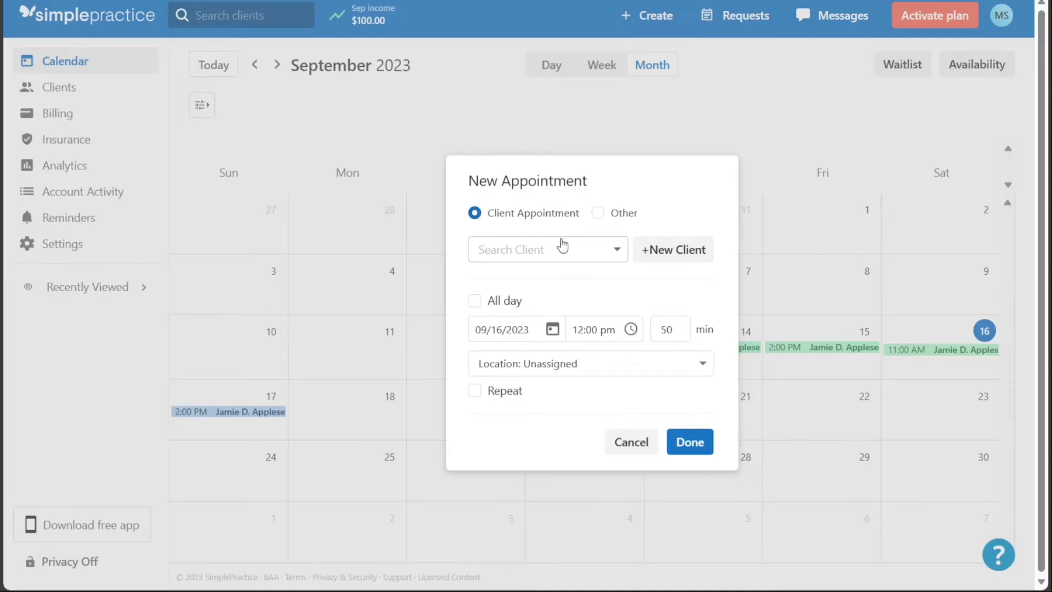
{"action": "left_click", "coordinate": [575, 251]}
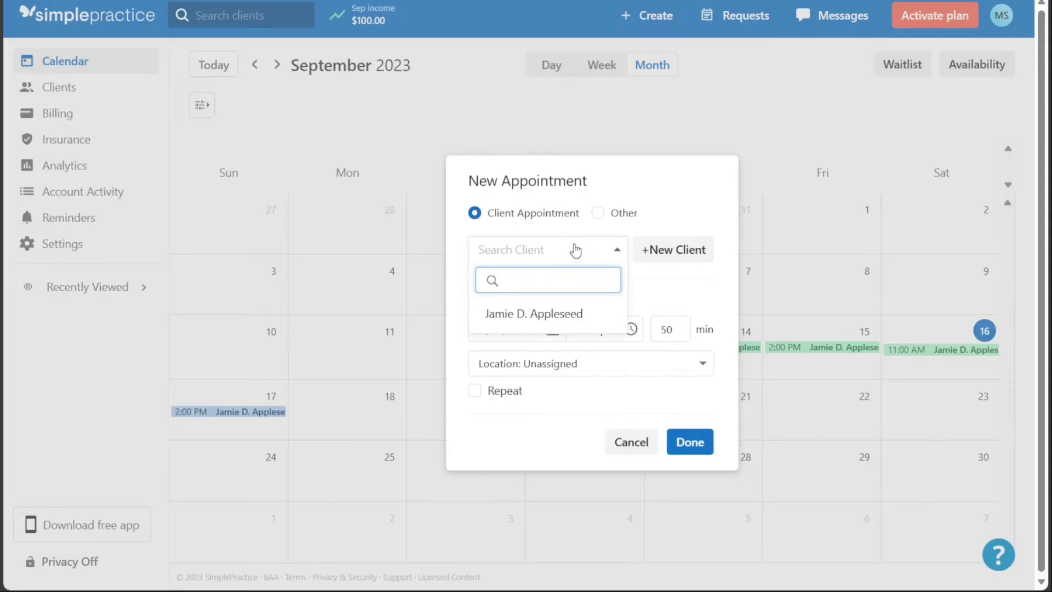
Step: Assign the existing client to the appointment and make it an all-day appointment
{"action": "left_click", "coordinate": [555, 317]}
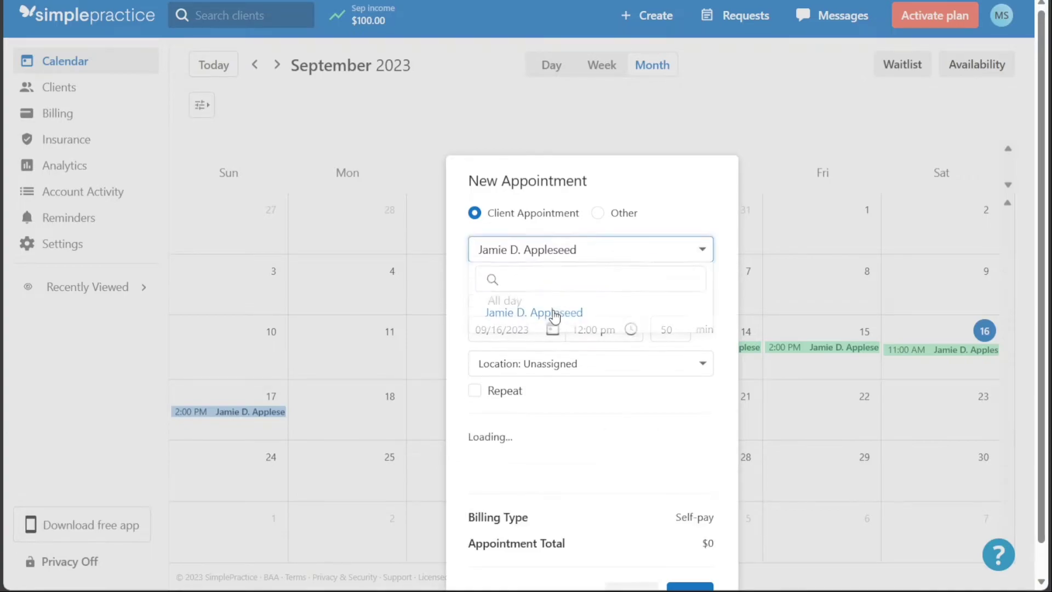
{"action": "scroll", "coordinate": [618, 282], "scroll_direction": "down", "scroll_amount": 2}
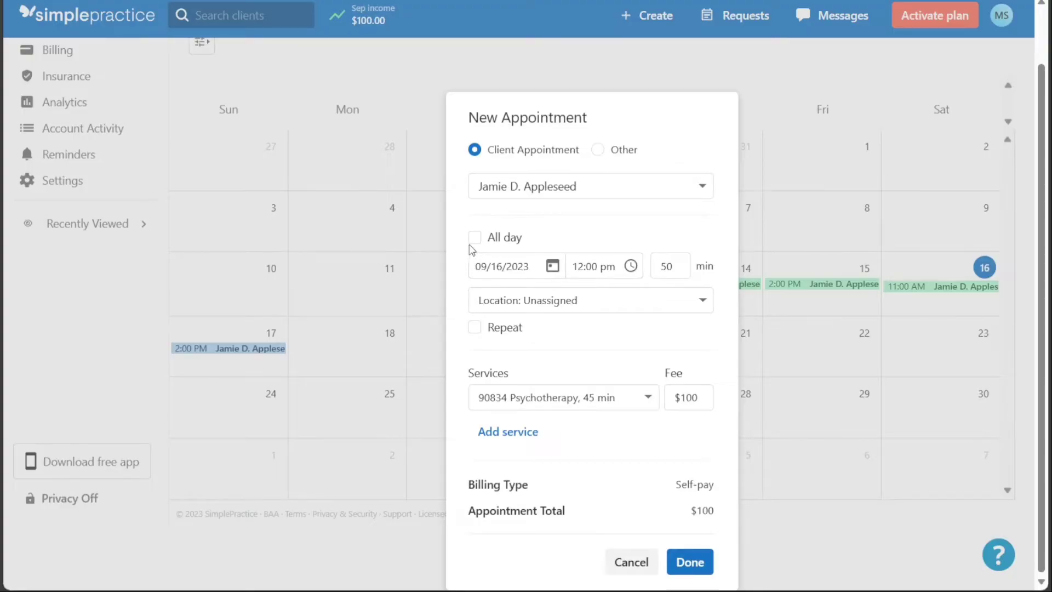
{"action": "left_click", "coordinate": [474, 241]}
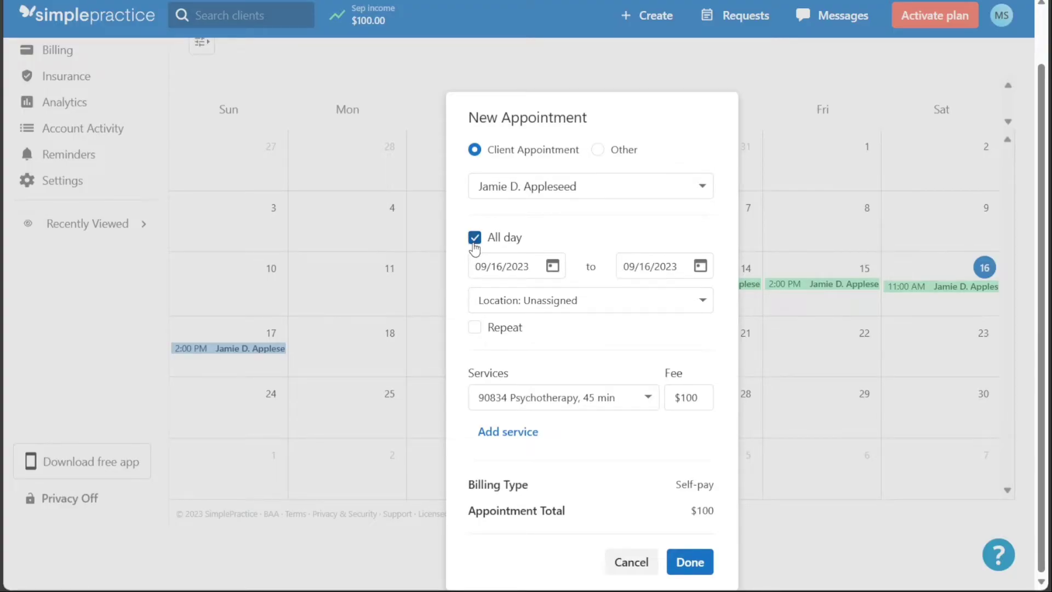
{"action": "left_click", "coordinate": [475, 241]}
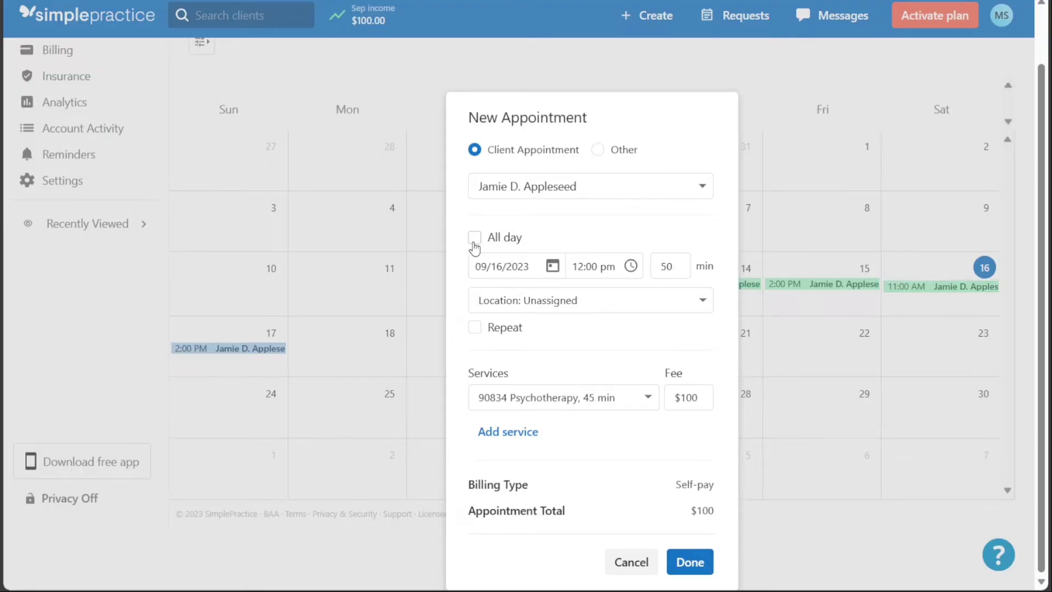
{"action": "left_click", "coordinate": [474, 241]}
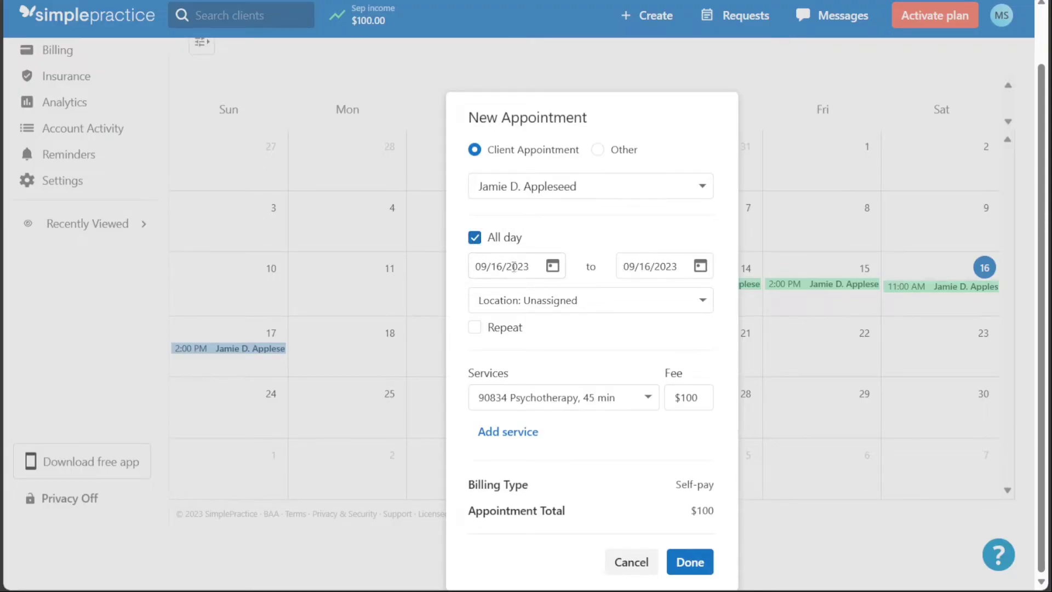
Step: Set the location to Telehealth: Video Office and the service to 90853 Group Therapy
{"action": "left_click", "coordinate": [595, 310]}
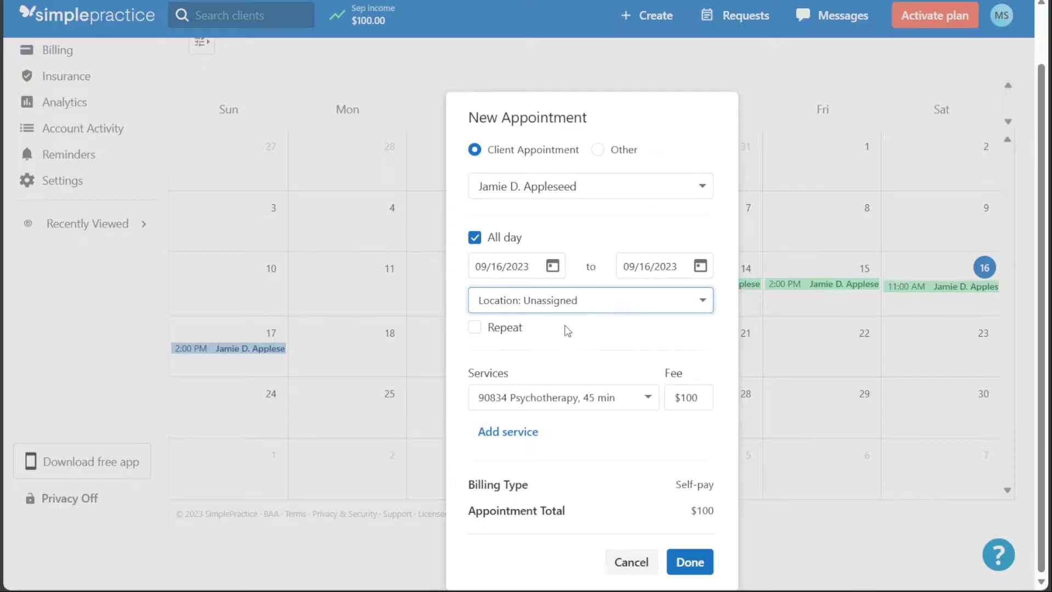
{"action": "left_click", "coordinate": [573, 346]}
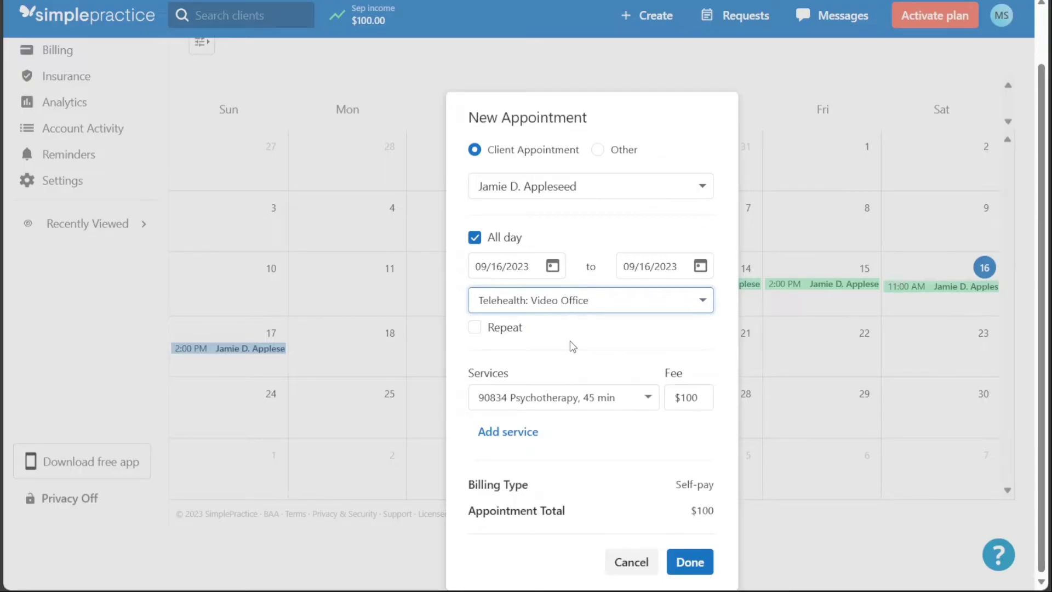
{"action": "left_click", "coordinate": [544, 402]}
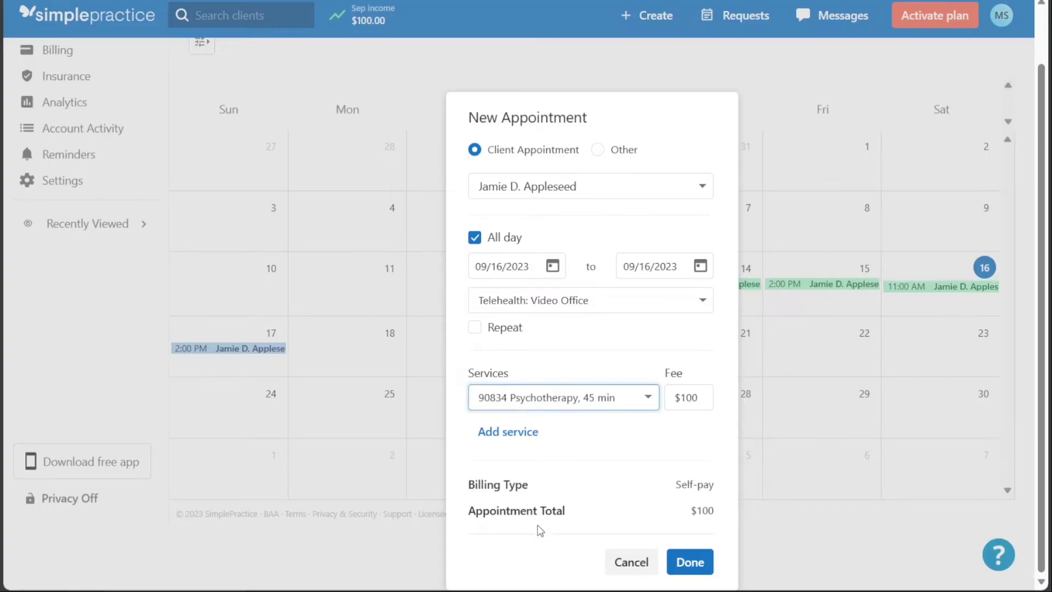
{"action": "key", "text": "Down"}
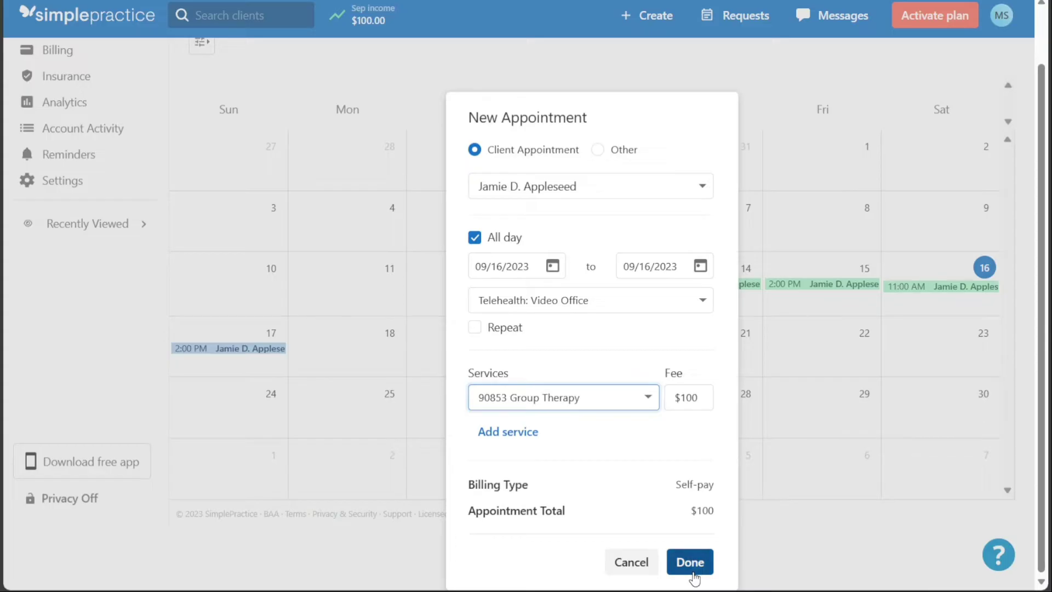
Step: Save the all-day appointment, check it in Week and Month views, and open the Create menu
{"action": "left_click", "coordinate": [690, 564]}
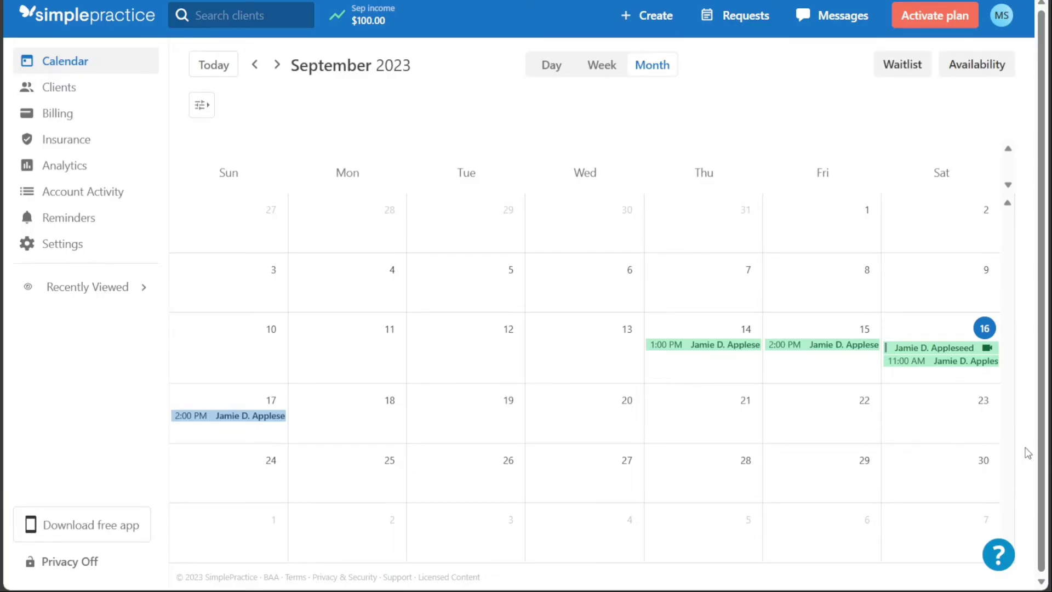
{"action": "left_click", "coordinate": [594, 77]}
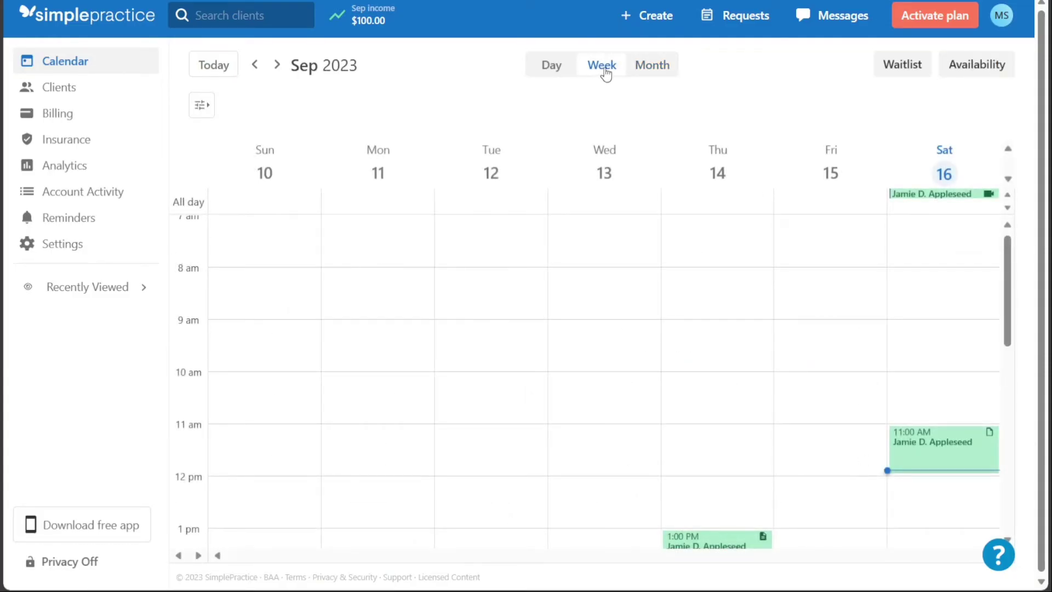
{"action": "left_click", "coordinate": [651, 69]}
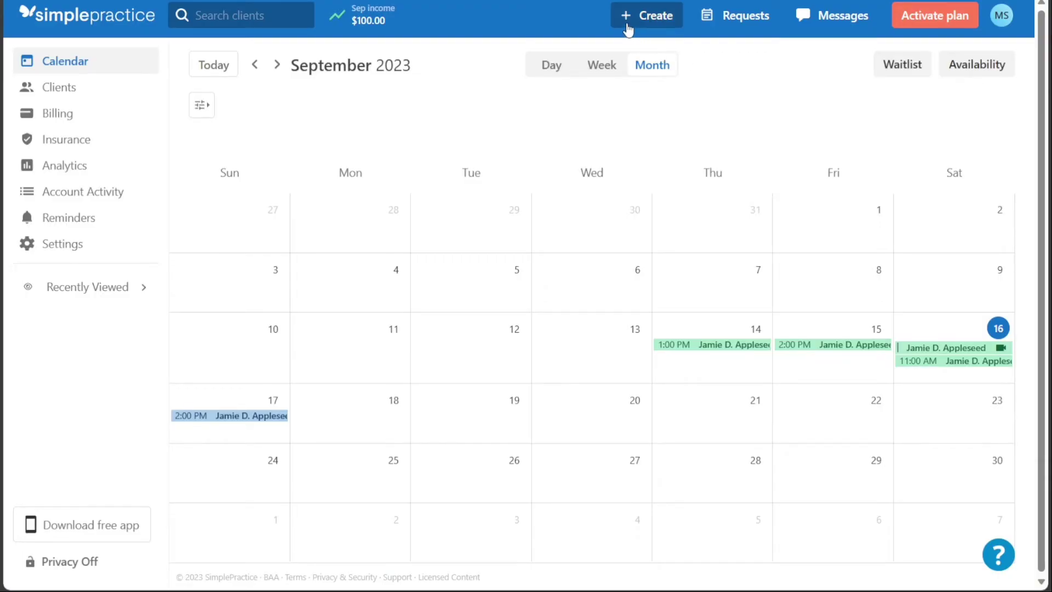
{"action": "left_click", "coordinate": [624, 20]}
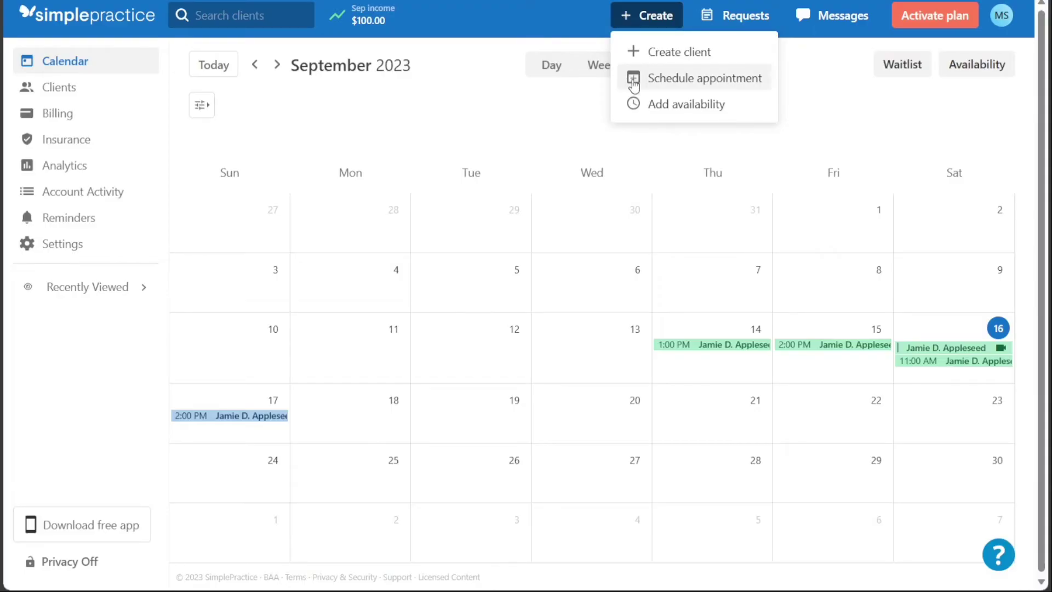
Step: Add a new availability titled 'Demo', toggling Sunday on and off in its repeat days
{"action": "left_click", "coordinate": [670, 104]}
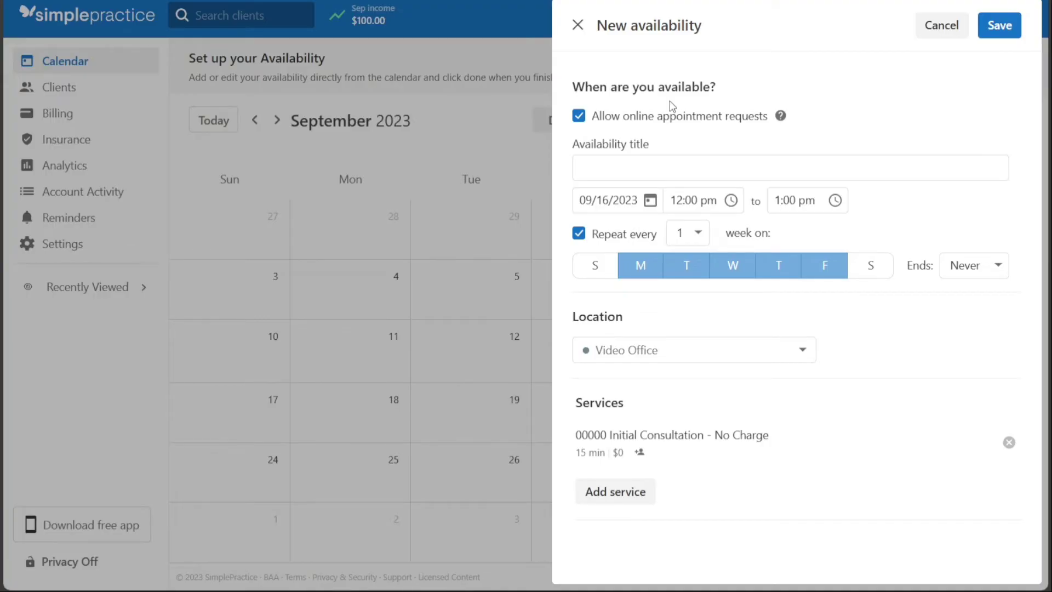
{"action": "left_click", "coordinate": [653, 159]}
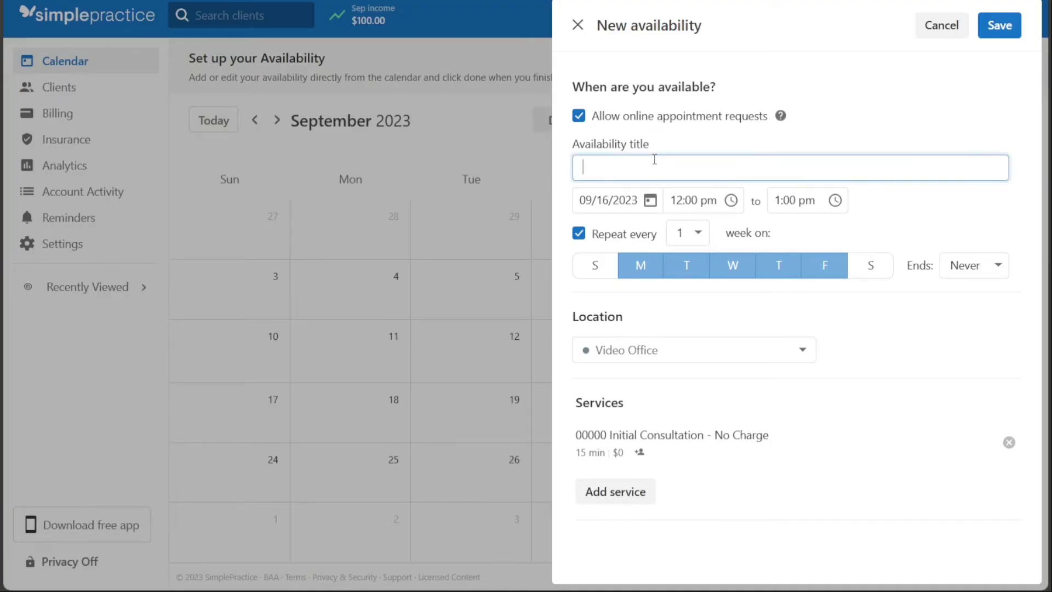
{"action": "type", "text": "Demo"}
{"action": "double_click", "coordinate": [607, 166]}
{"action": "left_click", "coordinate": [914, 124]}
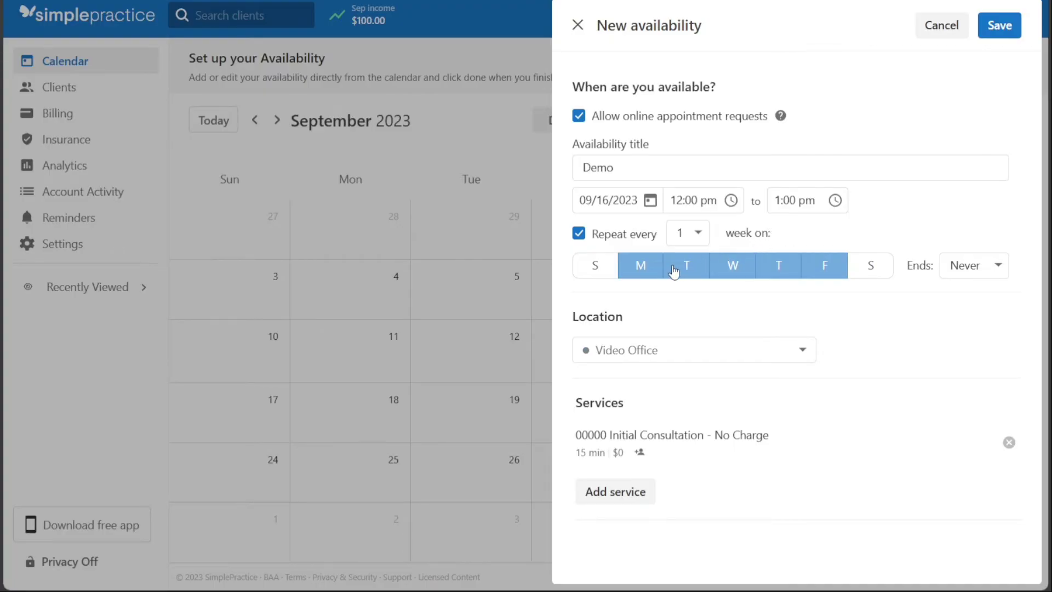
{"action": "left_click", "coordinate": [603, 268]}
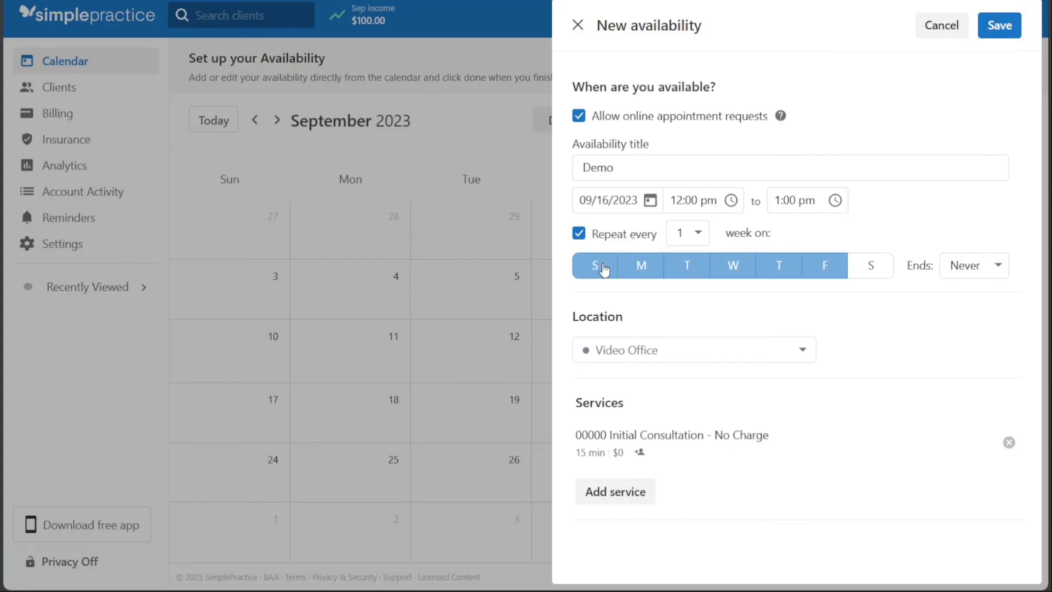
{"action": "left_click", "coordinate": [603, 269]}
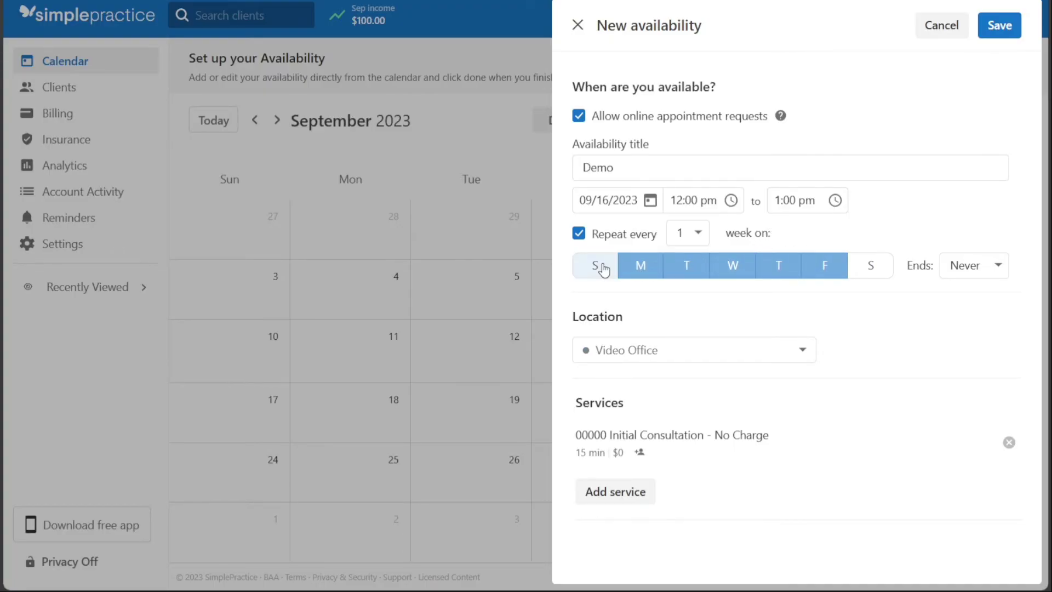
Step: Add Saturday to the Demo availability's repeat days and keep Video Office as its location
{"action": "left_click", "coordinate": [884, 269]}
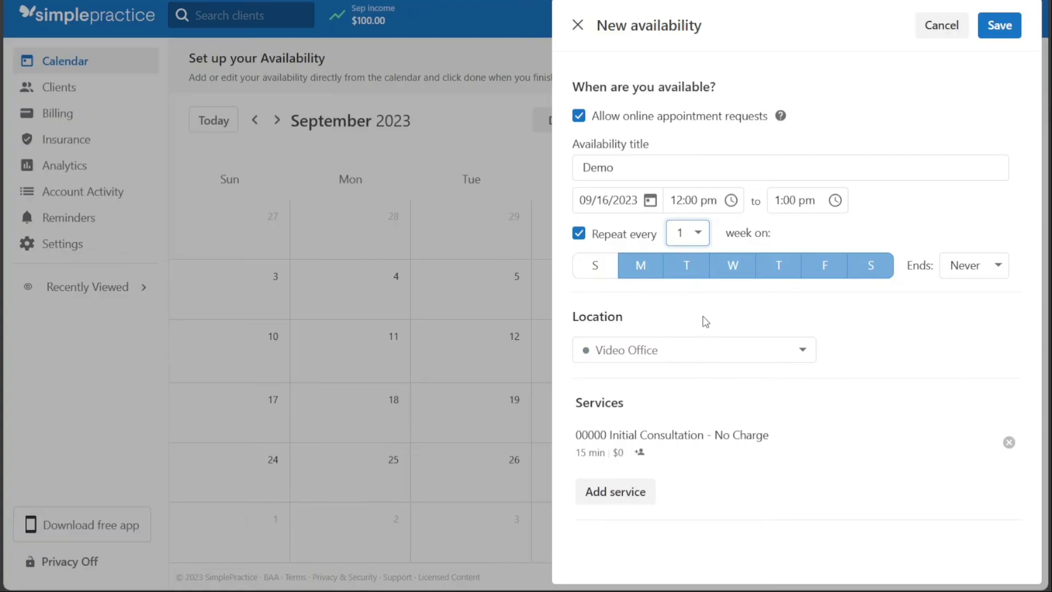
{"action": "left_click", "coordinate": [859, 230]}
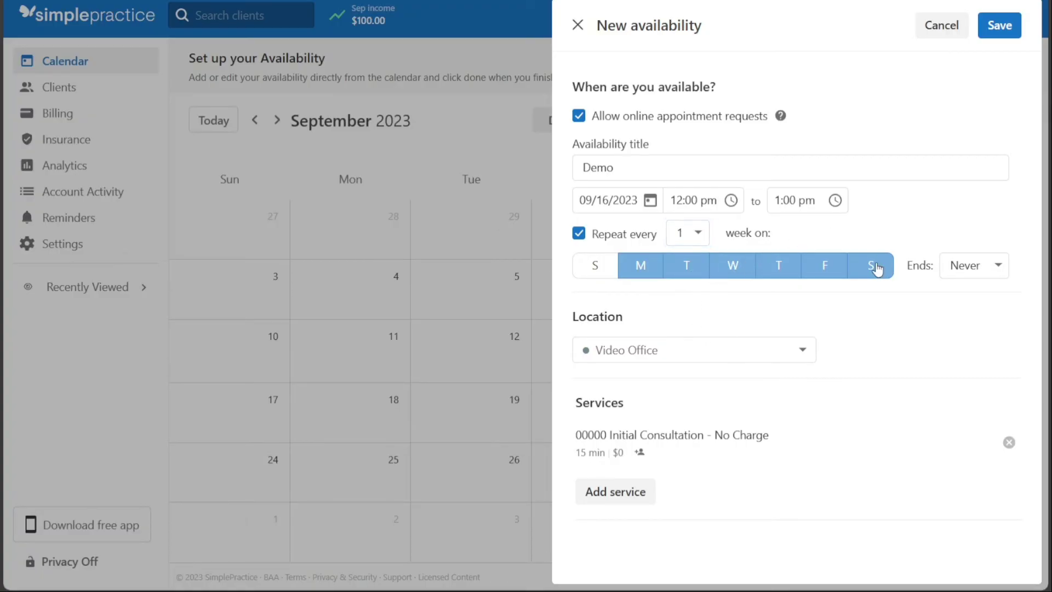
{"action": "left_click", "coordinate": [749, 360]}
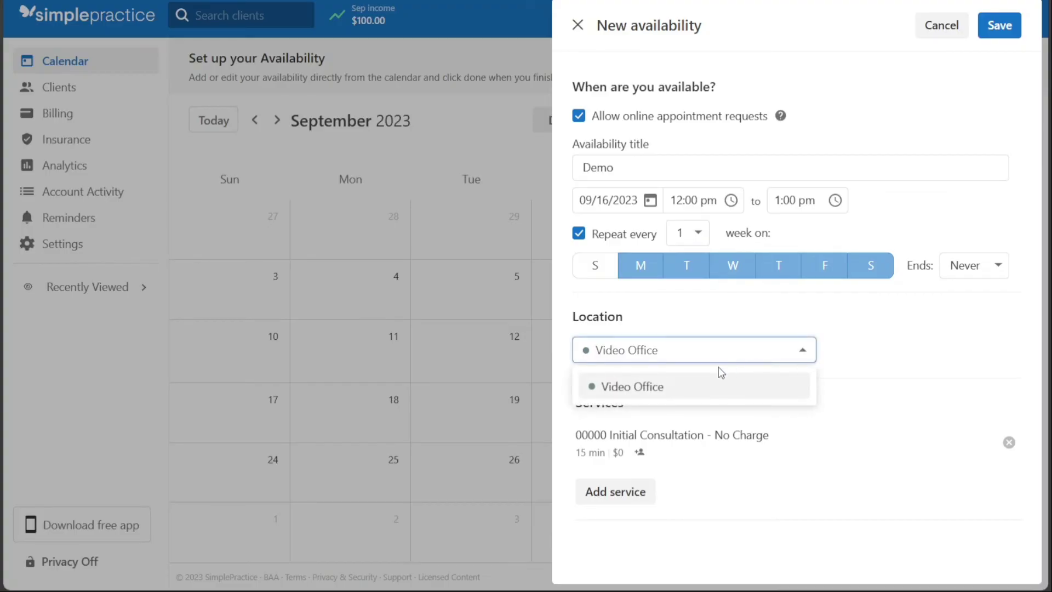
{"action": "left_click", "coordinate": [686, 387]}
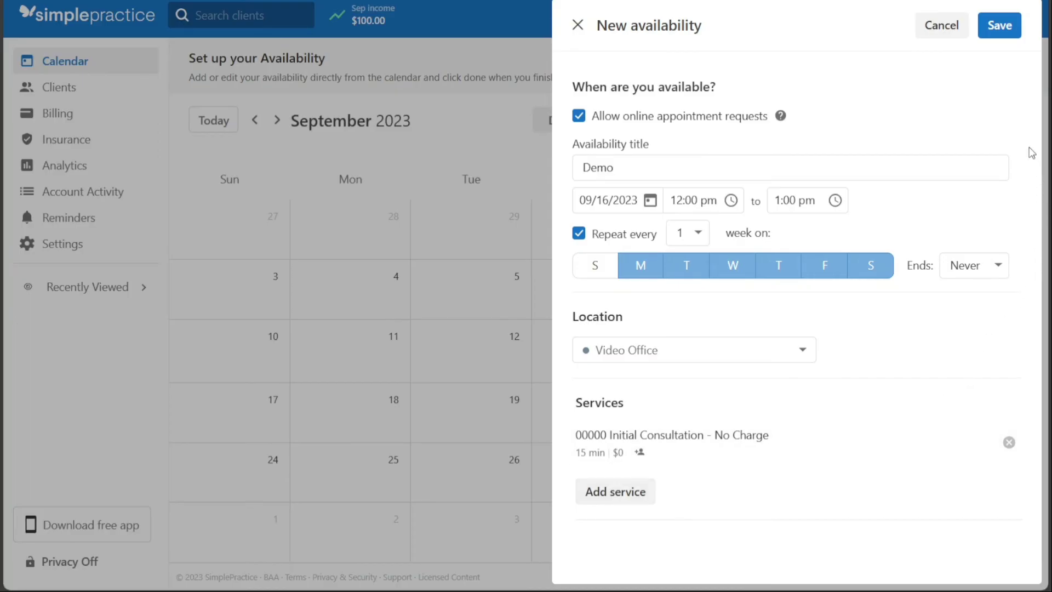
Step: Save the Demo availability repeating weekly Monday–Saturday at 12:00–1:00 pm
{"action": "left_click", "coordinate": [1010, 26]}
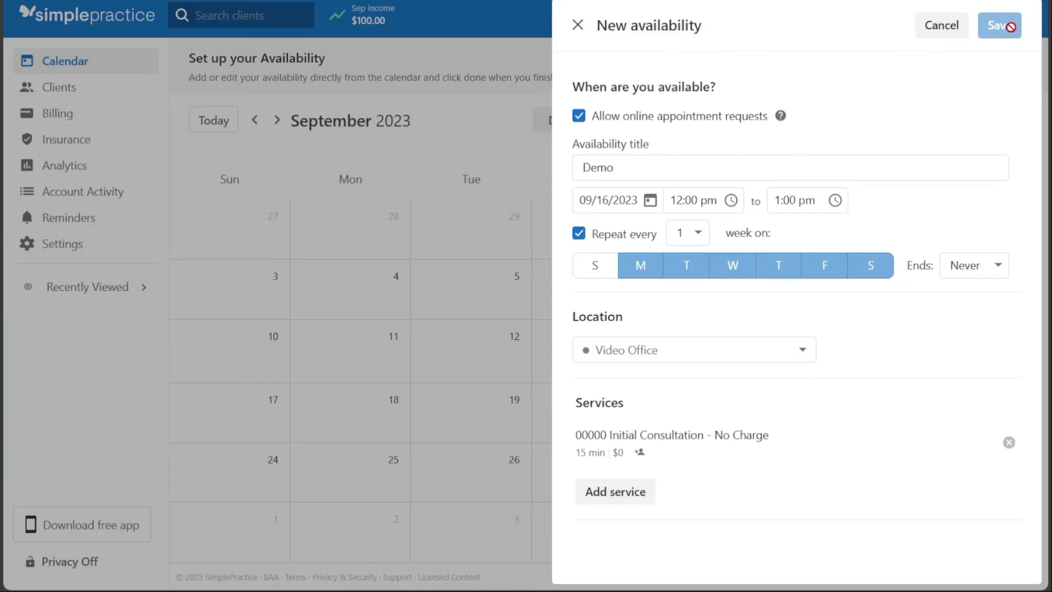